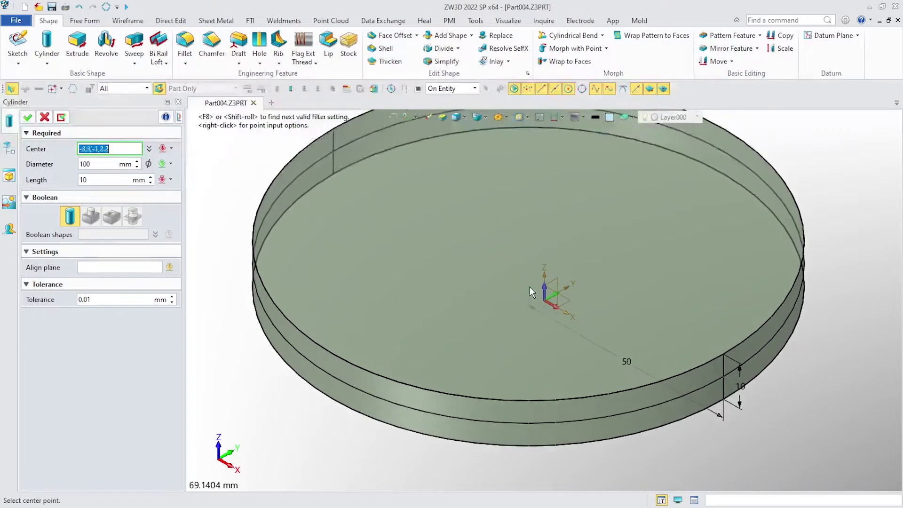
- Create a base cylinder centred on the origin, 100 mm in diameter and 10 mm long
{"action": "left_click", "coordinate": [551, 298]}
{"action": "scroll", "coordinate": [479, 293], "scroll_direction": "down", "scroll_amount": 2}
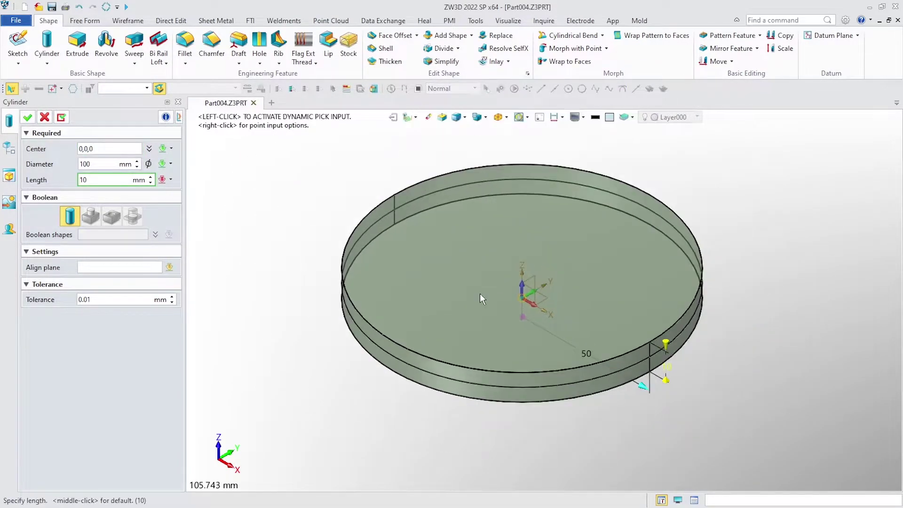
{"action": "left_click", "coordinate": [27, 119]}
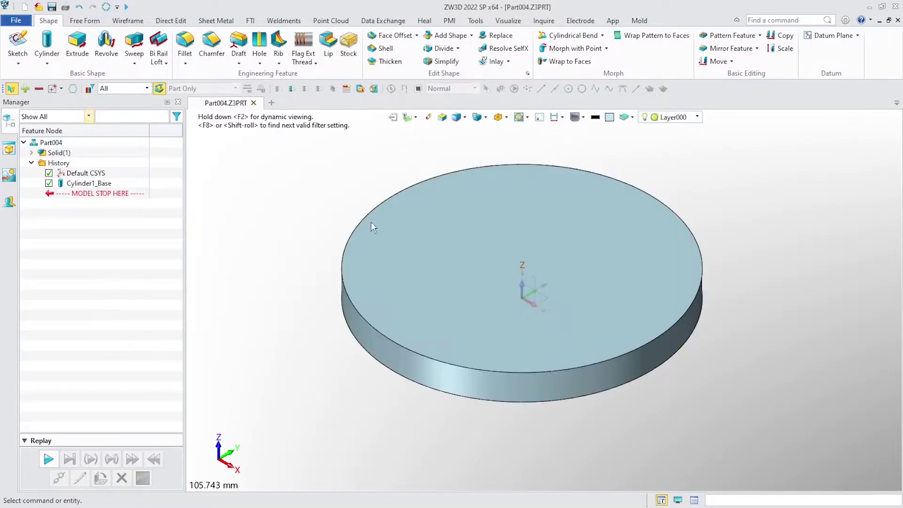
- Set up a second cylinder 50 mm in diameter and 55 mm long, added to the existing base body
{"action": "scroll", "coordinate": [526, 295], "scroll_direction": "up", "scroll_amount": 2}
{"action": "scroll", "coordinate": [527, 294], "scroll_direction": "down", "scroll_amount": 3}
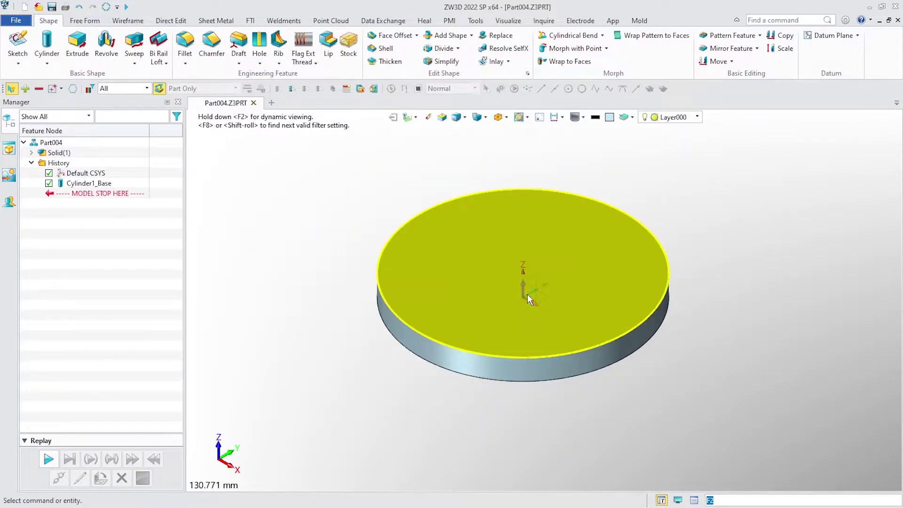
{"action": "scroll", "coordinate": [528, 347], "scroll_direction": "down", "scroll_amount": 2}
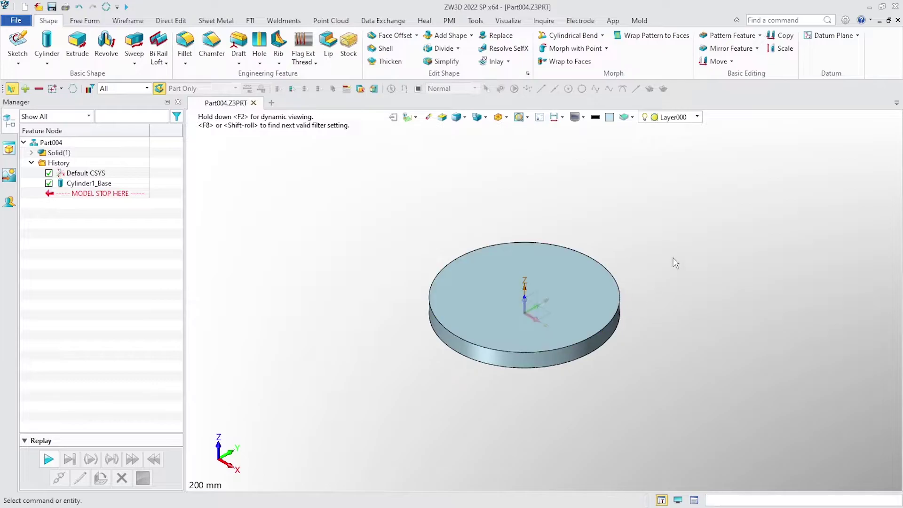
{"action": "middle_click", "coordinate": [651, 192]}
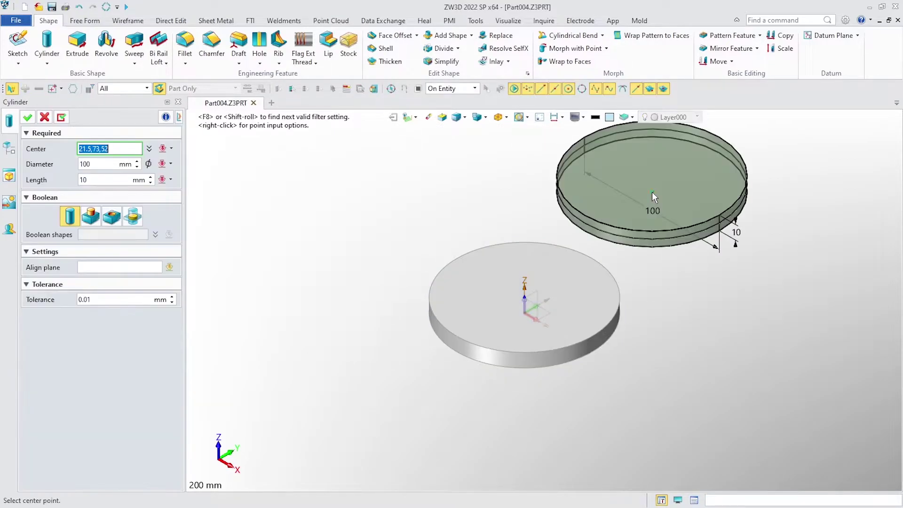
{"action": "left_click", "coordinate": [108, 162]}
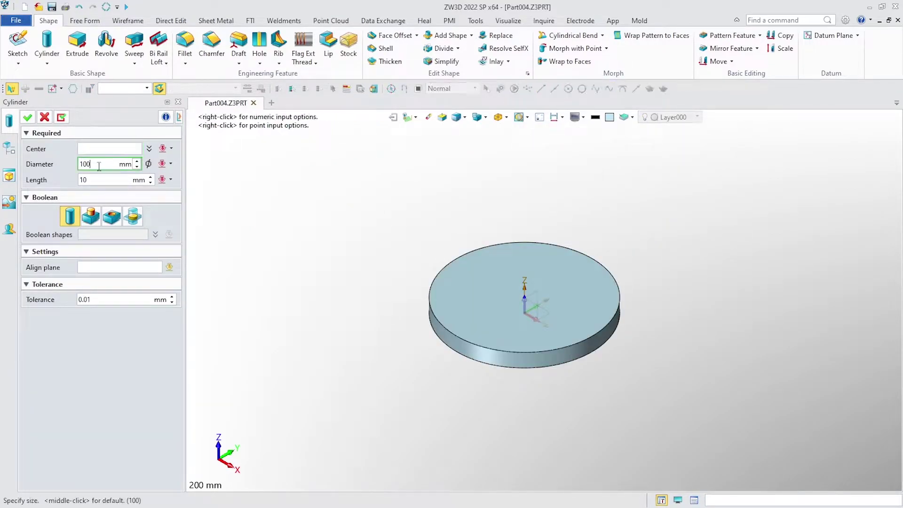
{"action": "type", "text": "50"}
{"action": "left_click", "coordinate": [97, 179]}
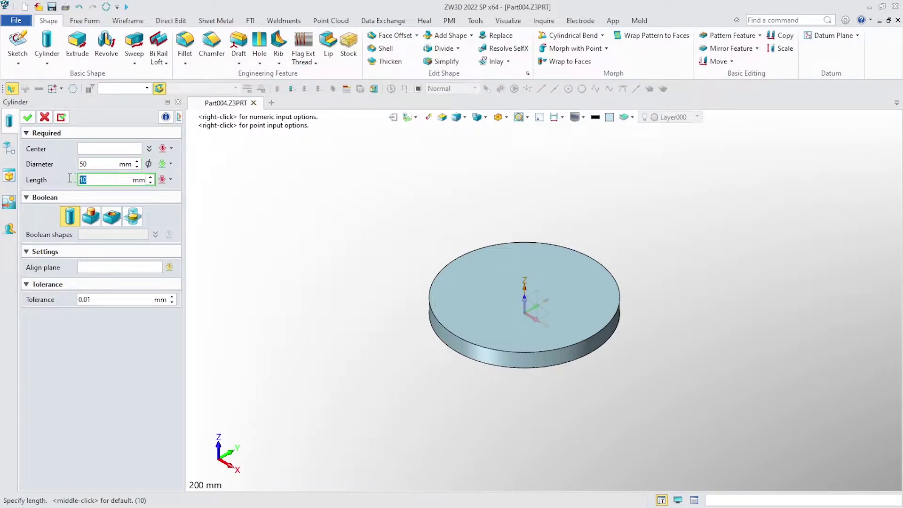
{"action": "type", "text": "55"}
{"action": "left_click", "coordinate": [83, 216]}
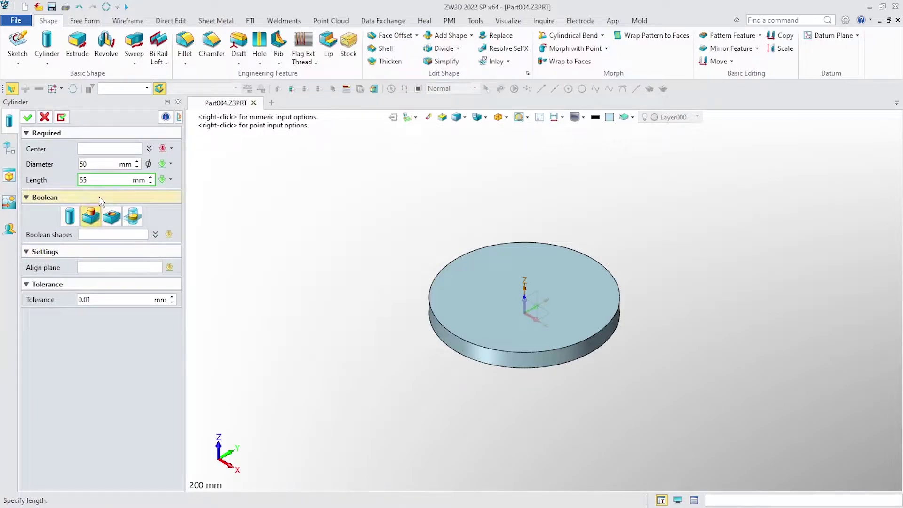
- Place the 50 mm cylinder at the centre of curvature of the base disc's upper edge and create it
{"action": "left_click", "coordinate": [122, 148]}
{"action": "right_click", "coordinate": [315, 188]}
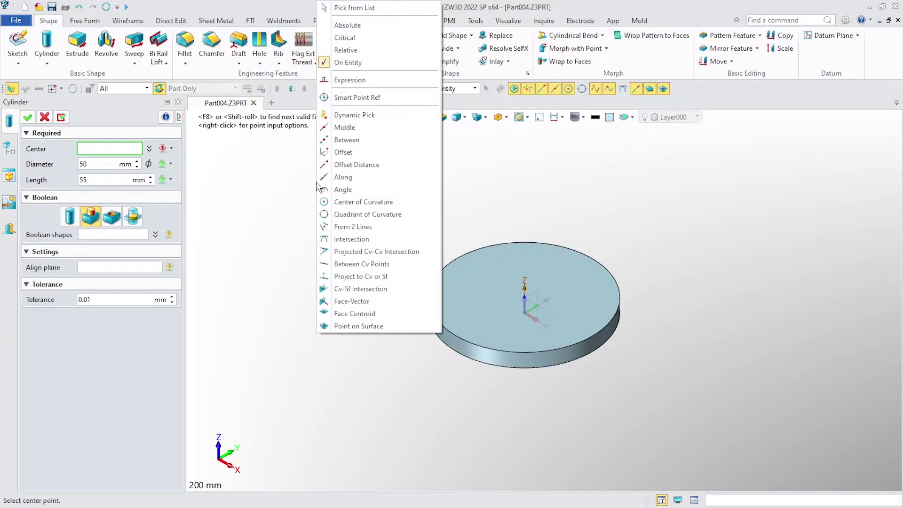
{"action": "left_click", "coordinate": [342, 201]}
{"action": "left_click", "coordinate": [607, 276]}
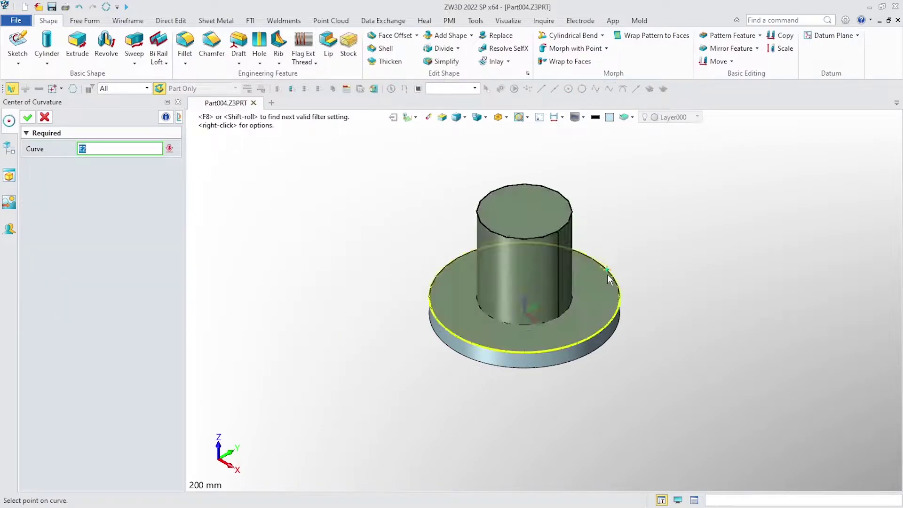
{"action": "left_click", "coordinate": [606, 275]}
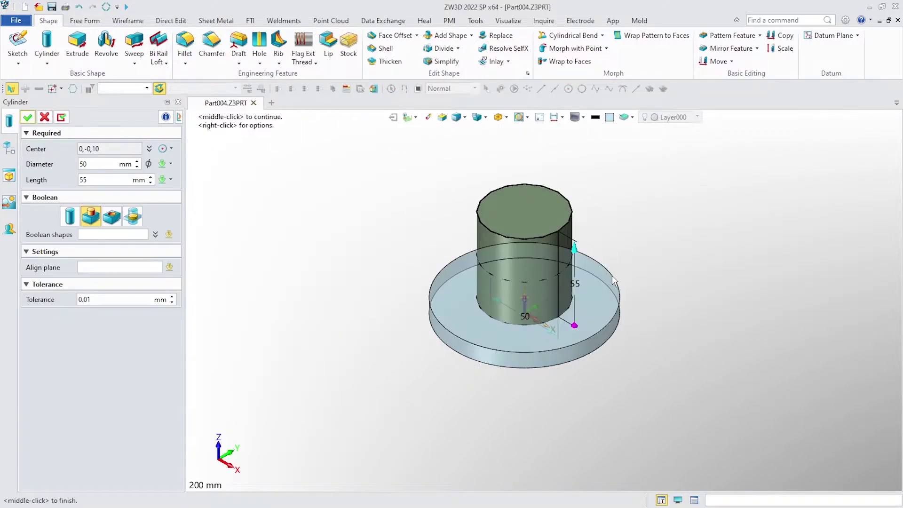
{"action": "left_click", "coordinate": [27, 118]}
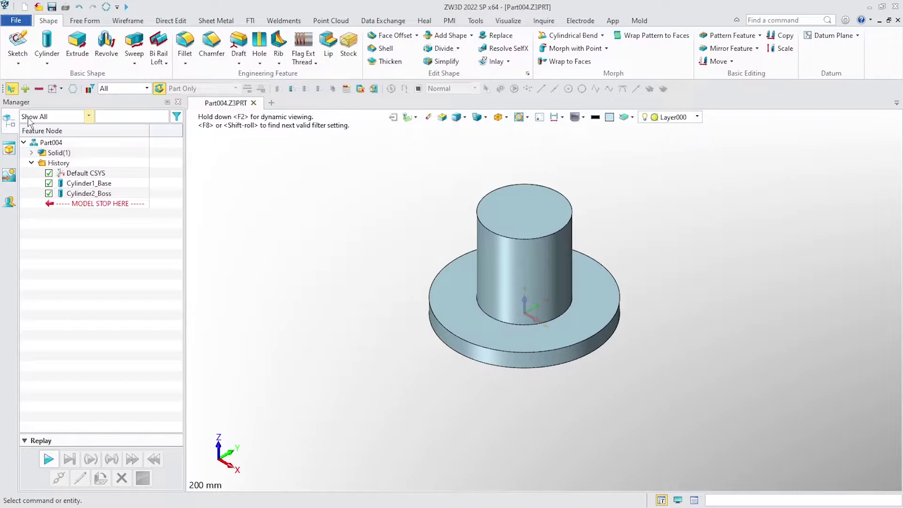
- Set up a third added cylinder with a 60 mm diameter and a 35 mm length
{"action": "middle_click", "coordinate": [270, 243]}
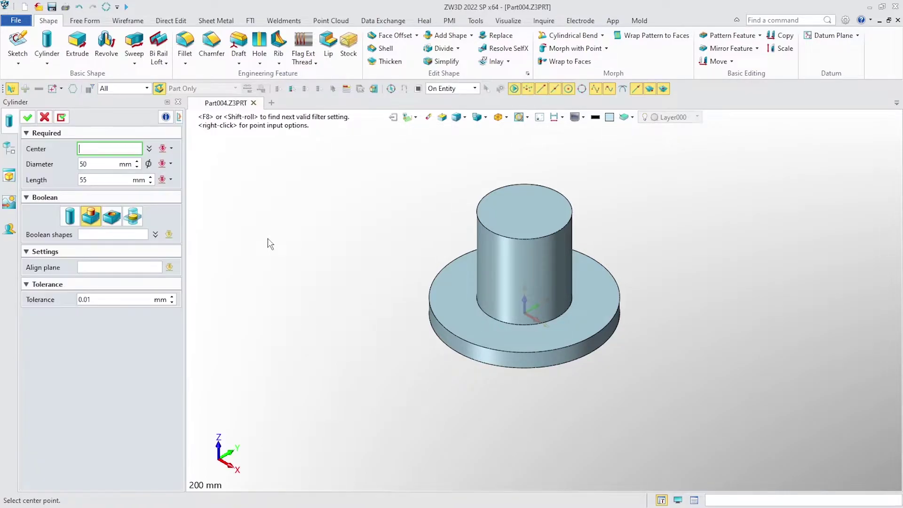
{"action": "left_click", "coordinate": [97, 164]}
{"action": "type", "text": "60"}
{"action": "left_click", "coordinate": [102, 180]}
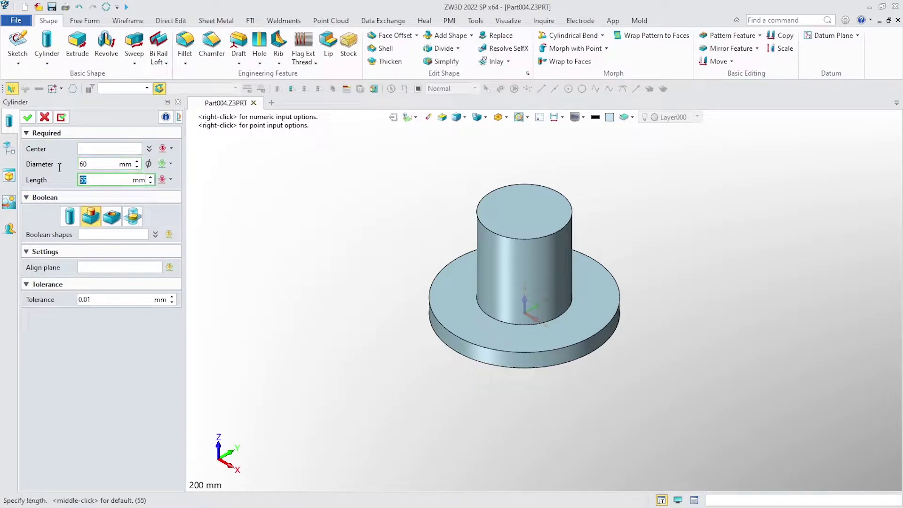
{"action": "type", "text": "35"}
- Place the 60 mm cylinder at the centre of curvature of the 50 mm cylinder's top edge and create it
{"action": "left_click", "coordinate": [102, 149]}
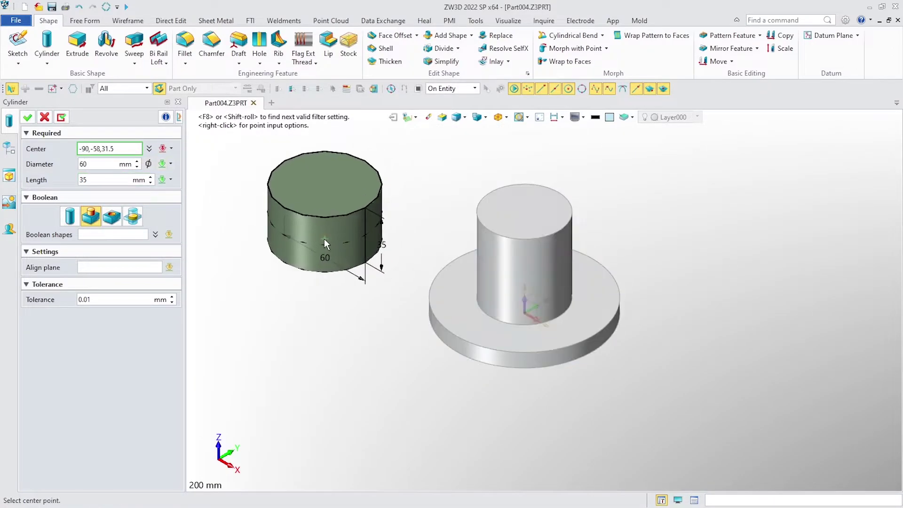
{"action": "right_click", "coordinate": [324, 238]}
{"action": "left_click", "coordinate": [334, 202]}
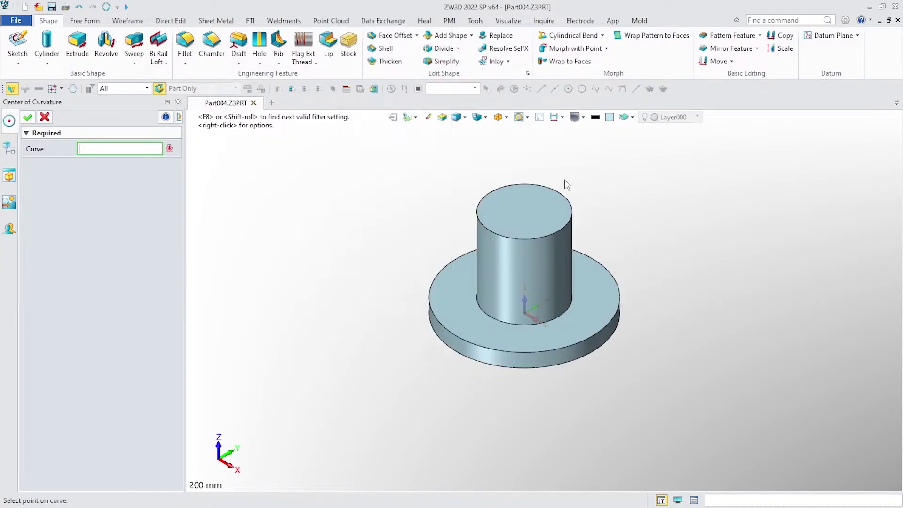
{"action": "left_click", "coordinate": [562, 194]}
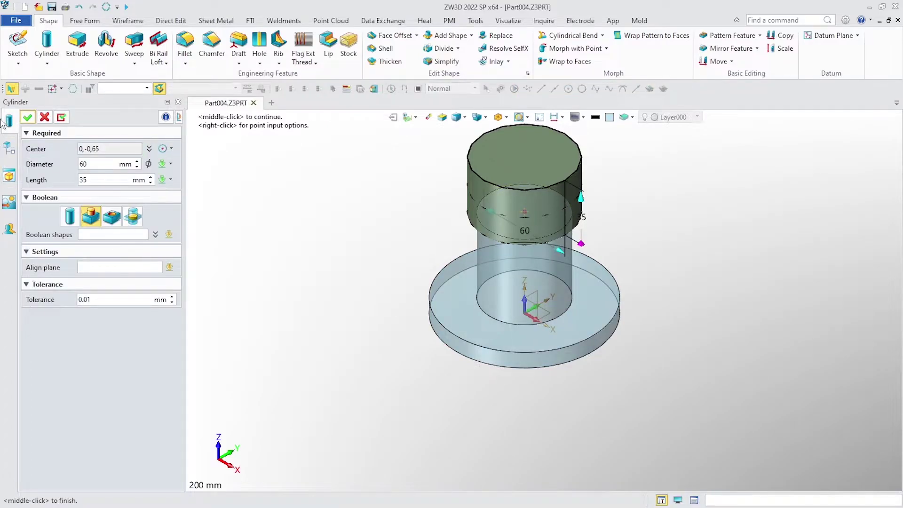
{"action": "left_click", "coordinate": [27, 118]}
- Set up a Counter-Bore hole with D2 of 50 mm and H2 of 25 mm
{"action": "scroll", "coordinate": [456, 421], "scroll_direction": "up", "scroll_amount": 1}
{"action": "scroll", "coordinate": [457, 415], "scroll_direction": "down", "scroll_amount": 2}
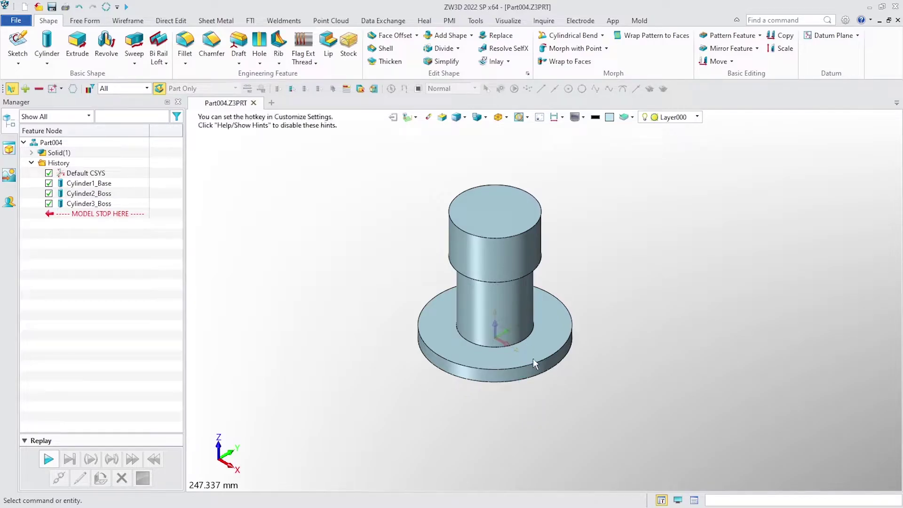
{"action": "left_click", "coordinate": [260, 42]}
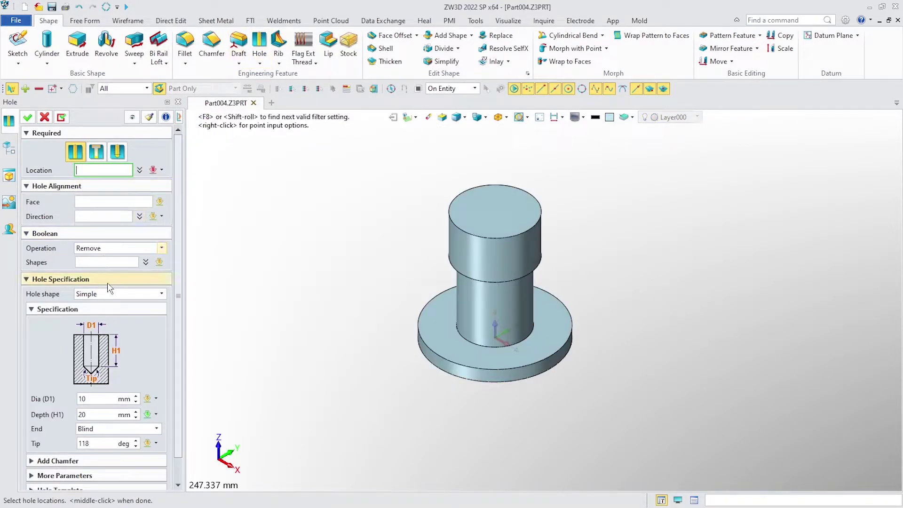
{"action": "left_click", "coordinate": [112, 294]}
{"action": "left_click", "coordinate": [122, 320]}
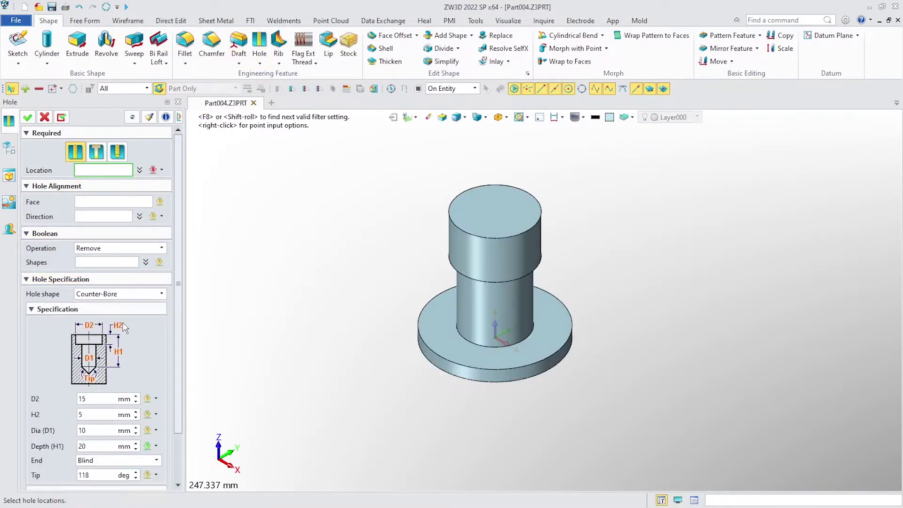
{"action": "scroll", "coordinate": [180, 297], "scroll_direction": "down", "scroll_amount": 2}
{"action": "left_click", "coordinate": [109, 367]}
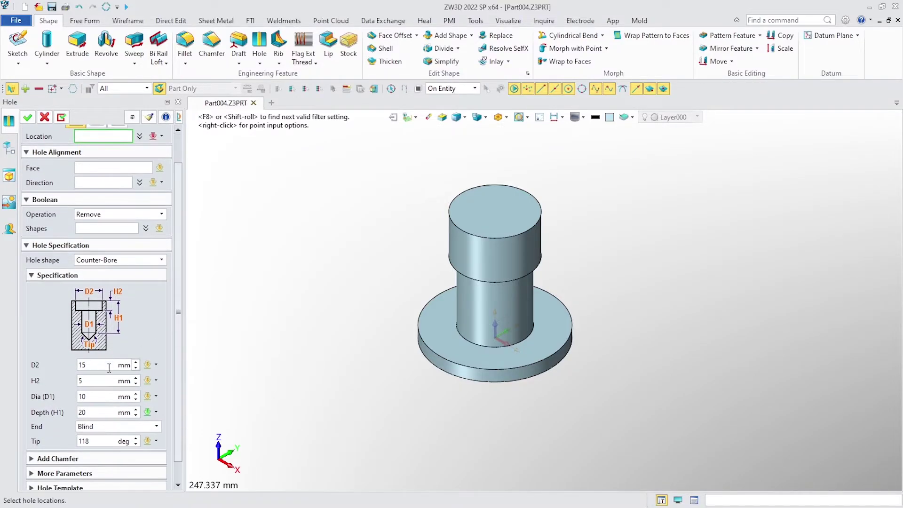
{"action": "left_click_drag", "start_coordinate": [93, 365], "coordinate": [39, 357]}
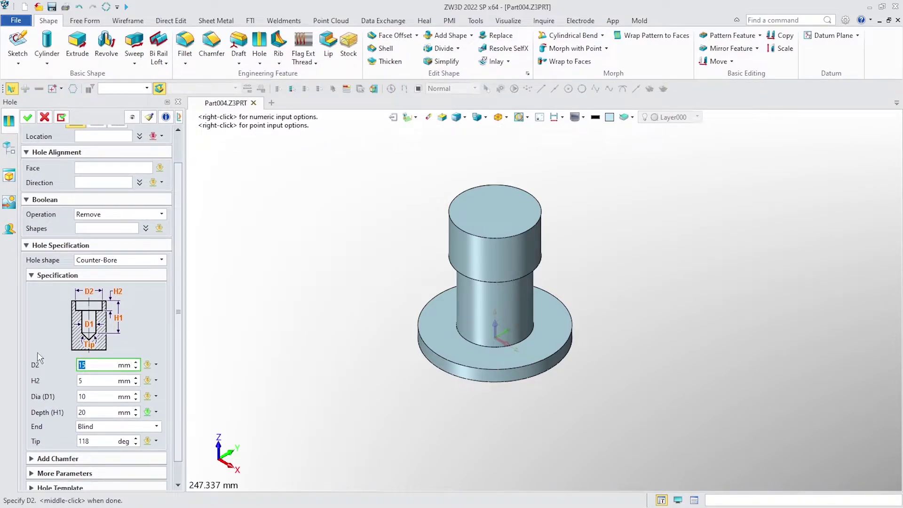
{"action": "type", "text": "50"}
{"action": "left_click", "coordinate": [95, 382]}
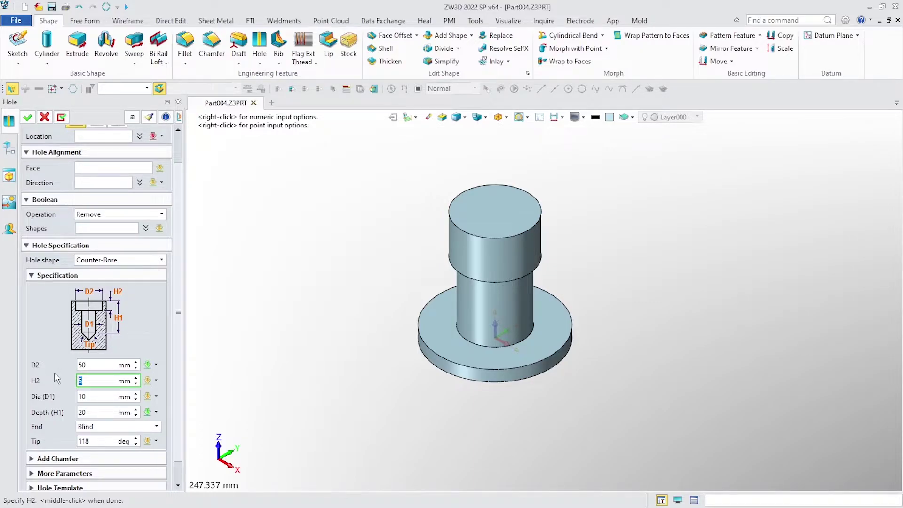
{"action": "type", "text": "25"}
- Set the hole diameter D1 to 40 mm and its end condition to Thru-All
{"action": "left_click", "coordinate": [98, 395]}
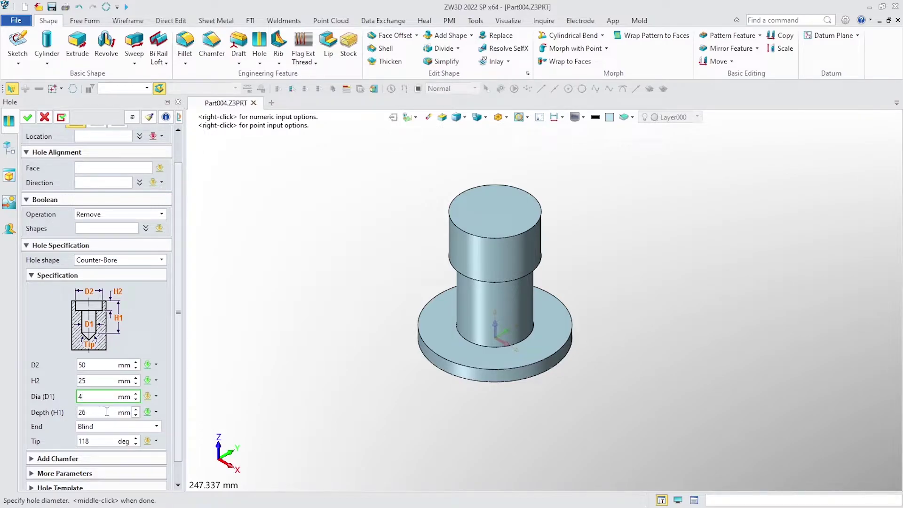
{"action": "left_click", "coordinate": [112, 426]}
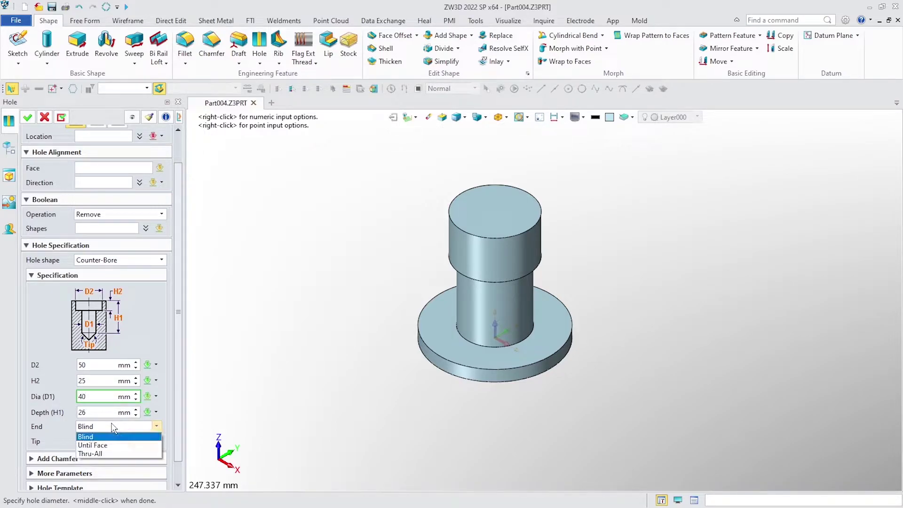
{"action": "left_click", "coordinate": [112, 453]}
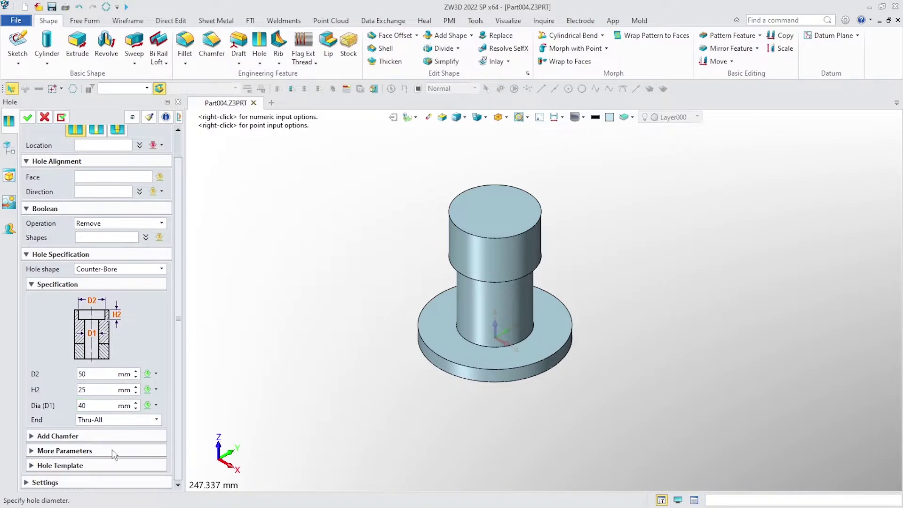
- Cut the counter-bore hole into the uppermost cylinder's top face, located at the centre of curvature of its circular edge
{"action": "left_click", "coordinate": [109, 177]}
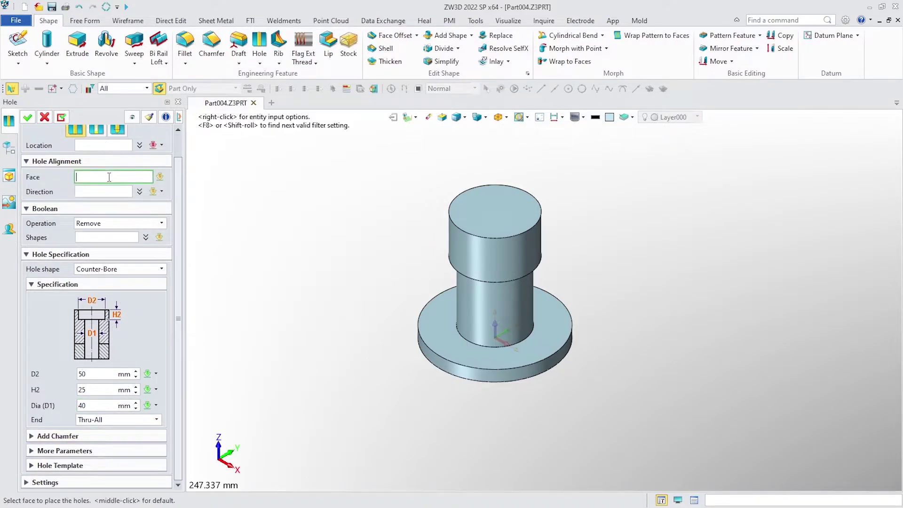
{"action": "left_click", "coordinate": [470, 194]}
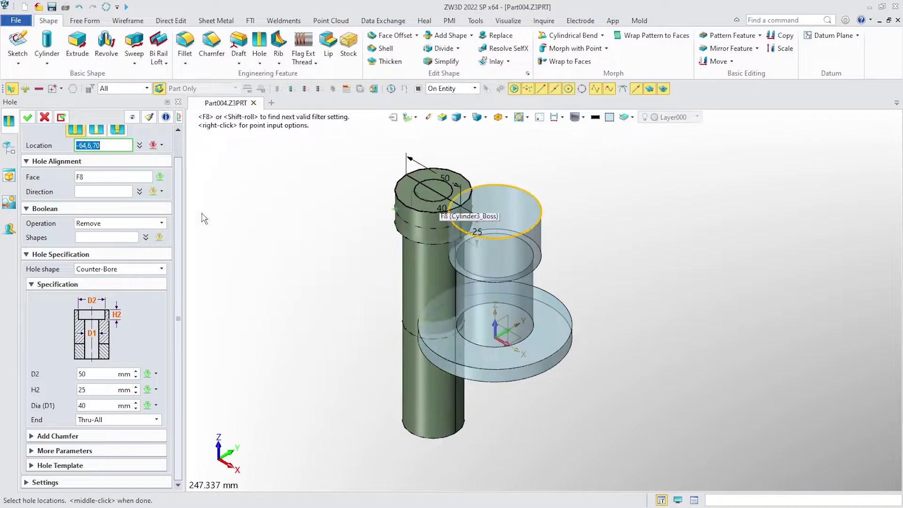
{"action": "right_click", "coordinate": [257, 208]}
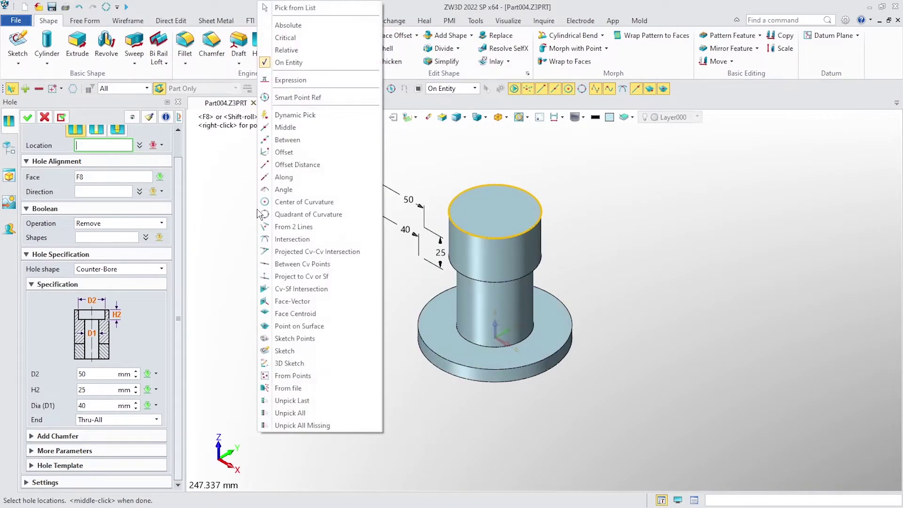
{"action": "left_click", "coordinate": [306, 202]}
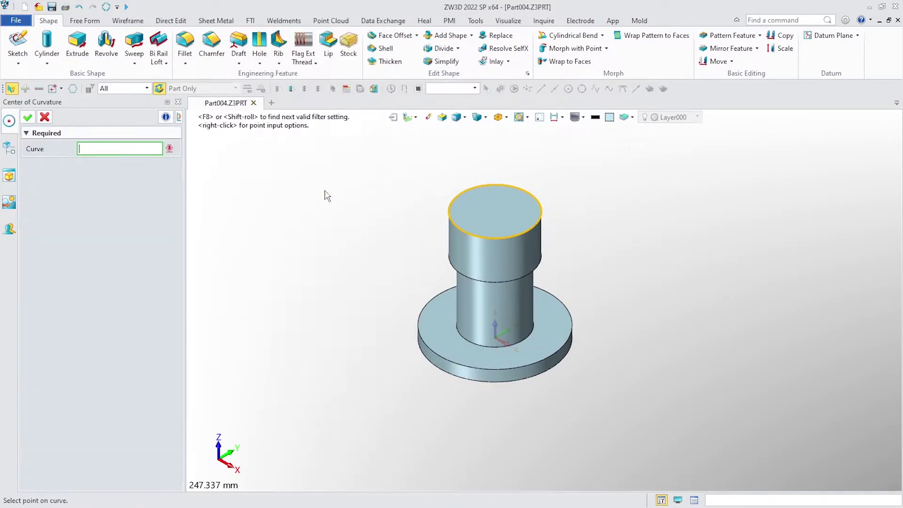
{"action": "left_click", "coordinate": [517, 185]}
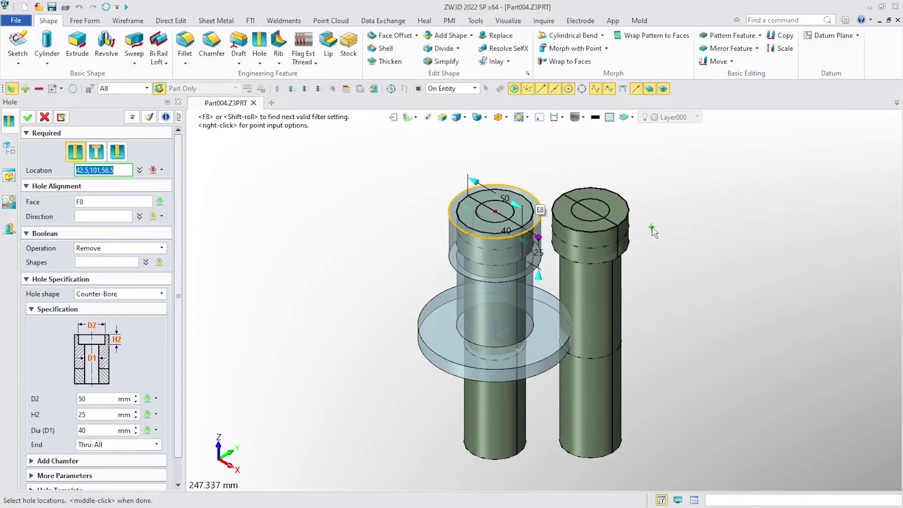
{"action": "left_click", "coordinate": [28, 118]}
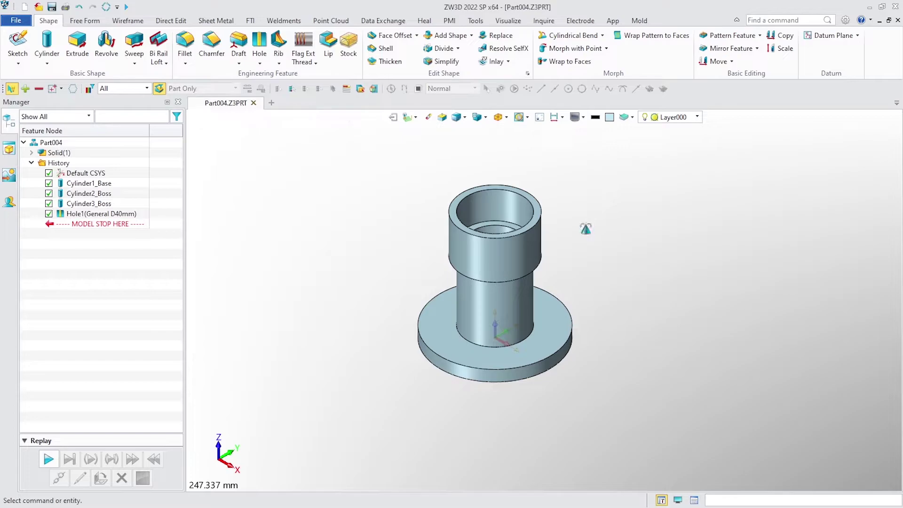
- Create a new sketch on the upper face of the base flange
{"action": "middle_click_drag", "start_coordinate": [605, 254], "coordinate": [578, 255]}
{"action": "key", "text": "ctrl+Home"}
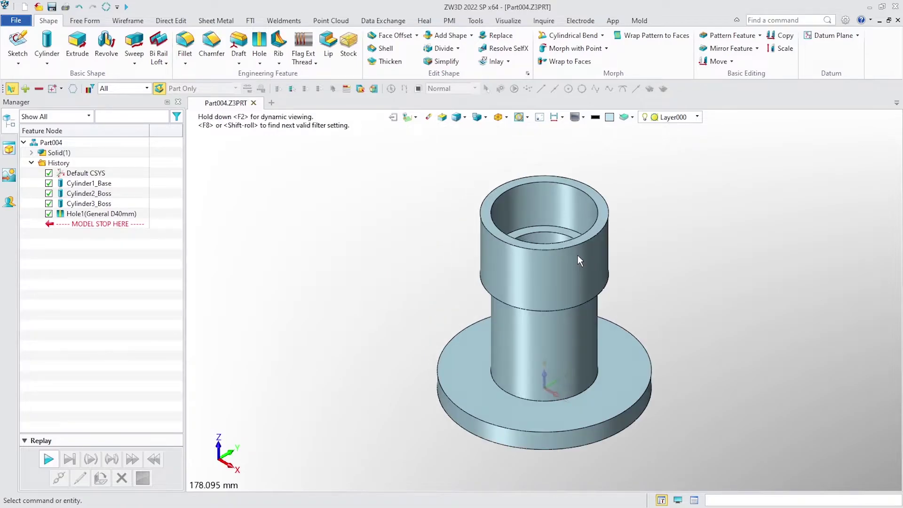
{"action": "scroll", "coordinate": [319, 282], "scroll_direction": "down", "scroll_amount": 2}
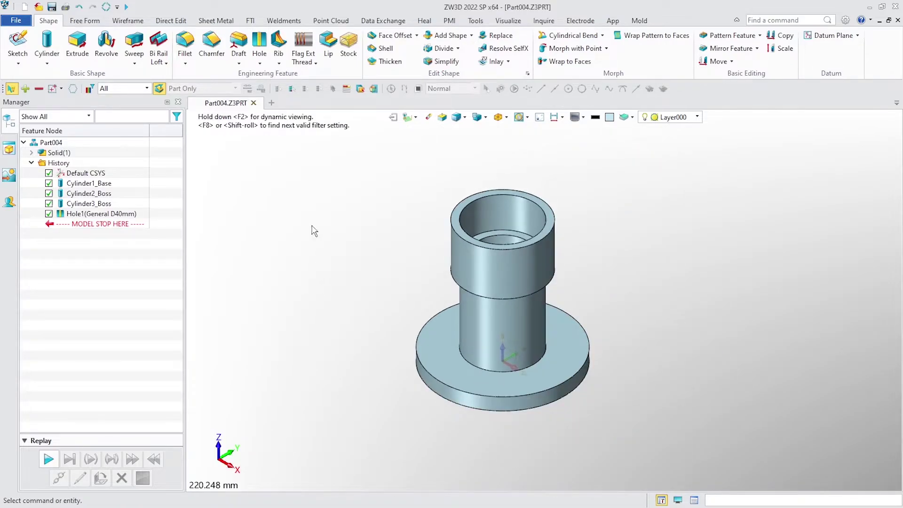
{"action": "right_click", "coordinate": [313, 229]}
{"action": "left_click", "coordinate": [332, 287]}
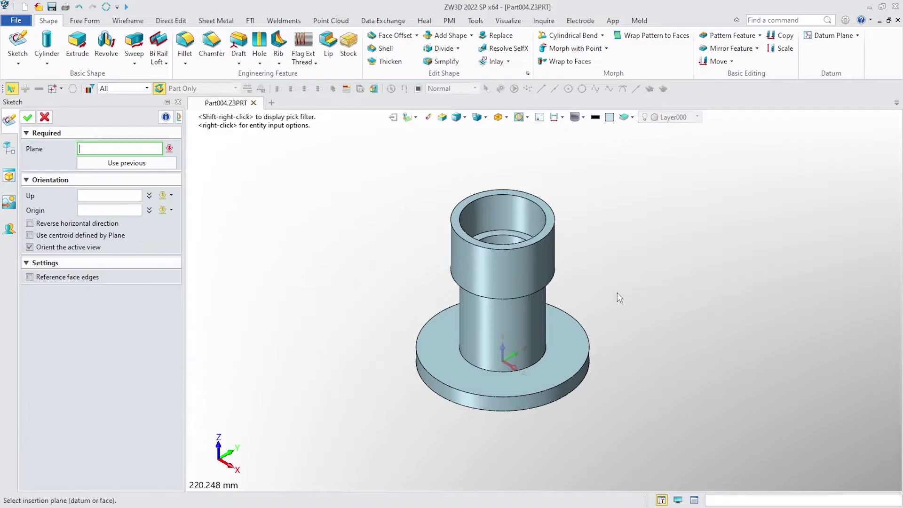
{"action": "left_click", "coordinate": [571, 330]}
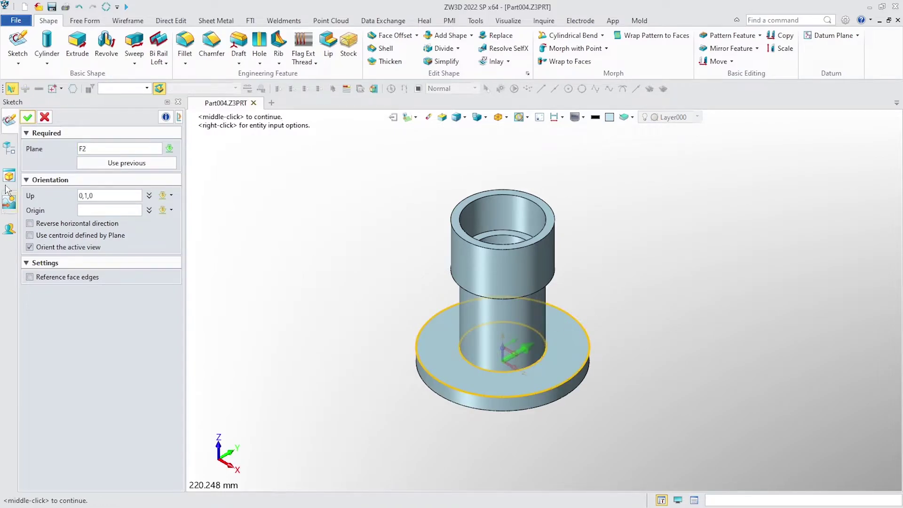
{"action": "left_click", "coordinate": [28, 117]}
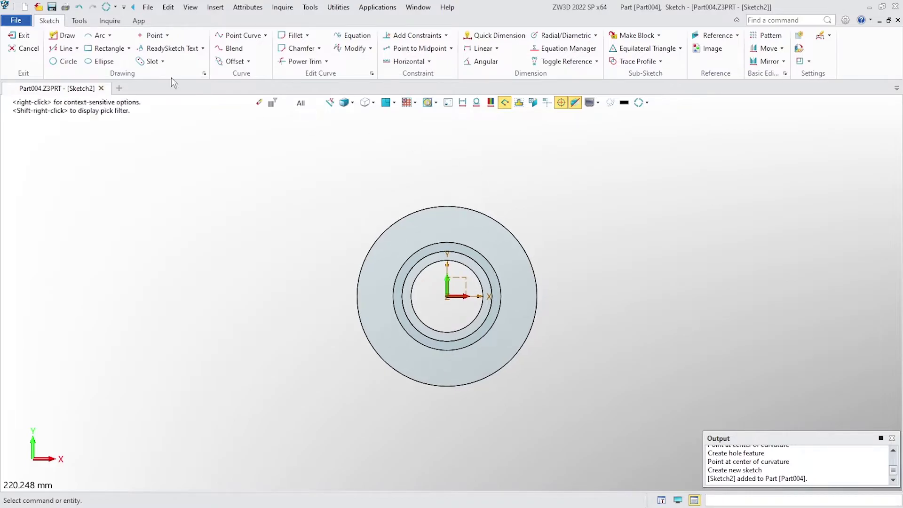
- Draw an 80 mm diameter circle centred on the sketch origin
{"action": "left_click", "coordinate": [67, 62]}
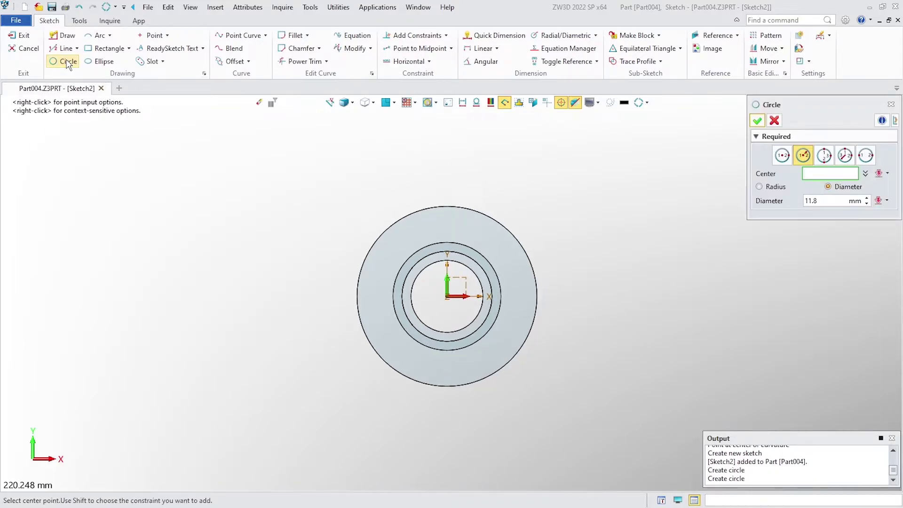
{"action": "left_click", "coordinate": [822, 201]}
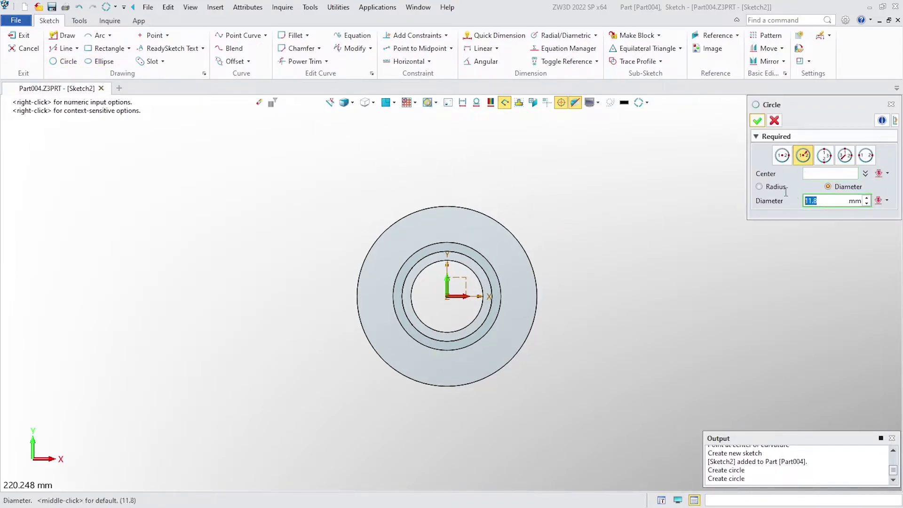
{"action": "type", "text": "80"}
{"action": "key", "text": "Return"}
{"action": "type", "text": "0"}
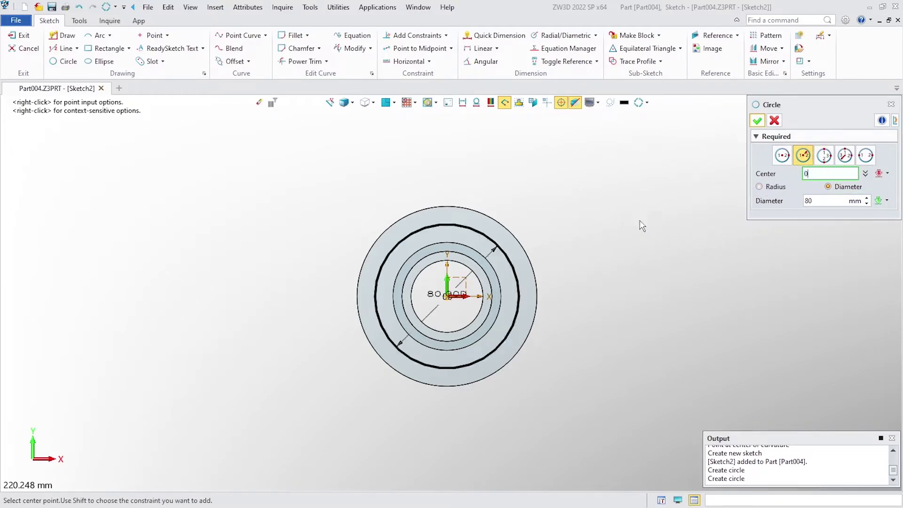
{"action": "left_click", "coordinate": [761, 123]}
- Switch the display to wireframe and move the 80 mm diameter dimension label outside the flange outline
{"action": "key", "text": "ctrl+f"}
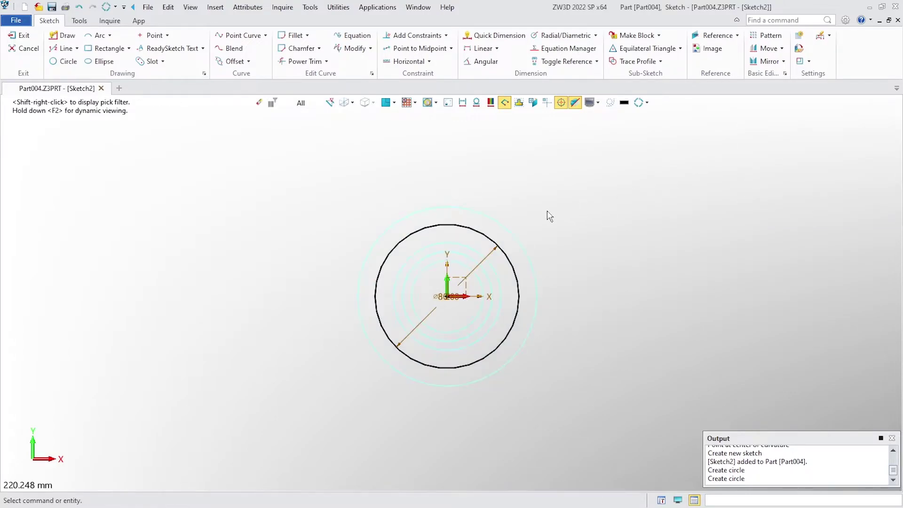
{"action": "scroll", "coordinate": [465, 240], "scroll_direction": "up", "scroll_amount": 3}
{"action": "scroll", "coordinate": [461, 221], "scroll_direction": "down", "scroll_amount": 3}
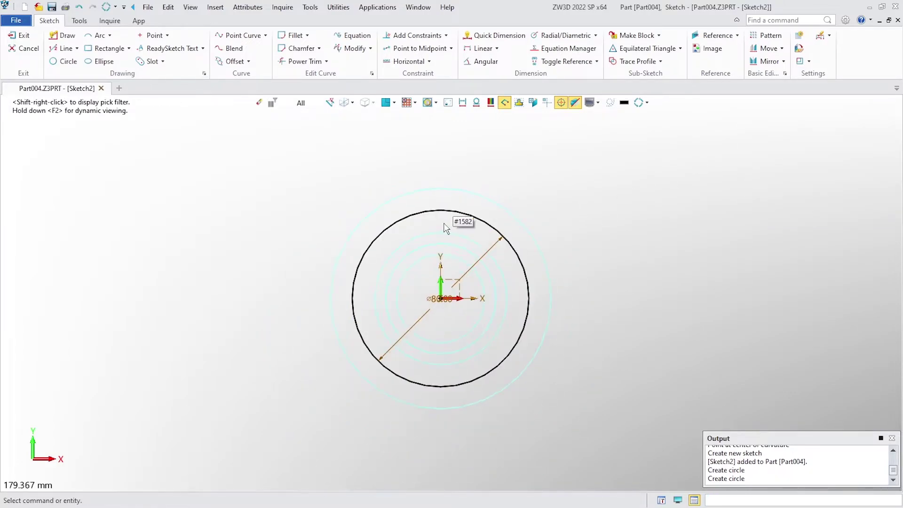
{"action": "scroll", "coordinate": [445, 229], "scroll_direction": "down", "scroll_amount": 1}
{"action": "left_click_drag", "start_coordinate": [464, 277], "coordinate": [560, 211]}
{"action": "left_click", "coordinate": [493, 245]}
- Draw an 11.8 mm diameter circle centred at 0,40, on the uppermost point of the 80 mm circle
{"action": "left_click", "coordinate": [64, 61]}
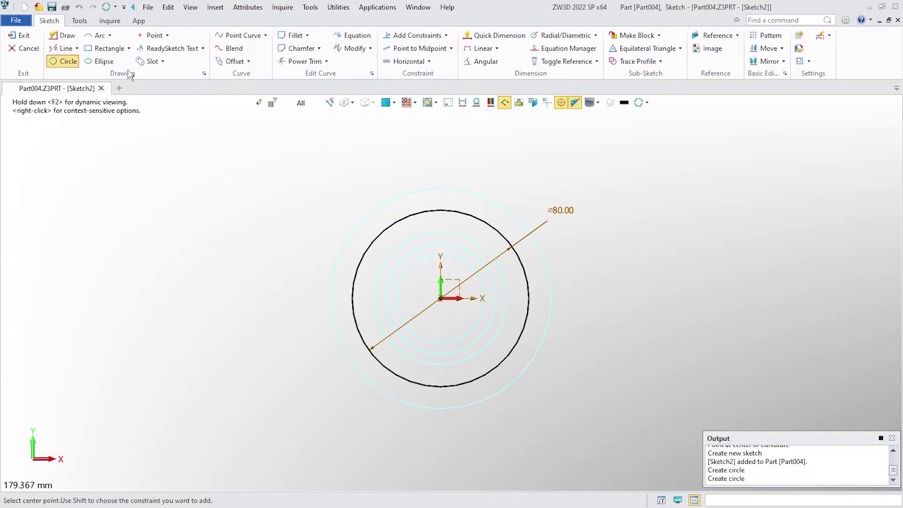
{"action": "left_click", "coordinate": [830, 200]}
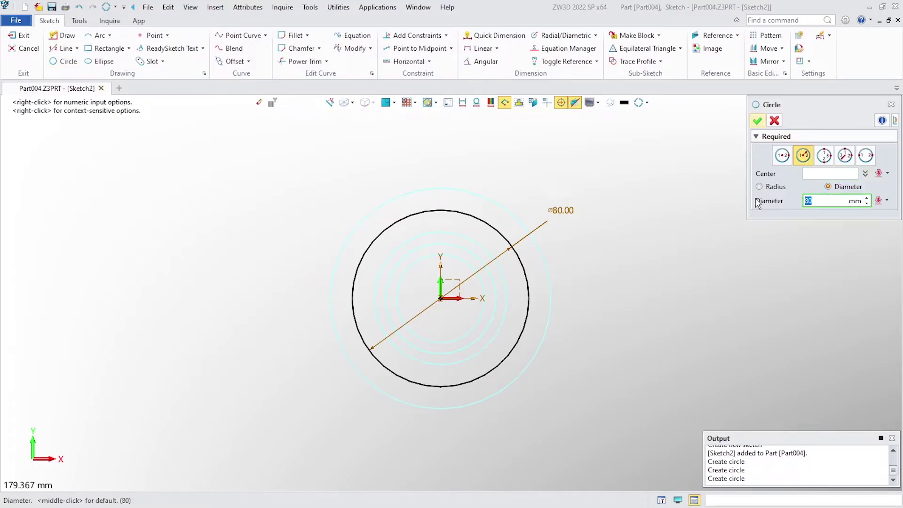
{"action": "type", "text": "11.8"}
{"action": "left_click", "coordinate": [838, 173]}
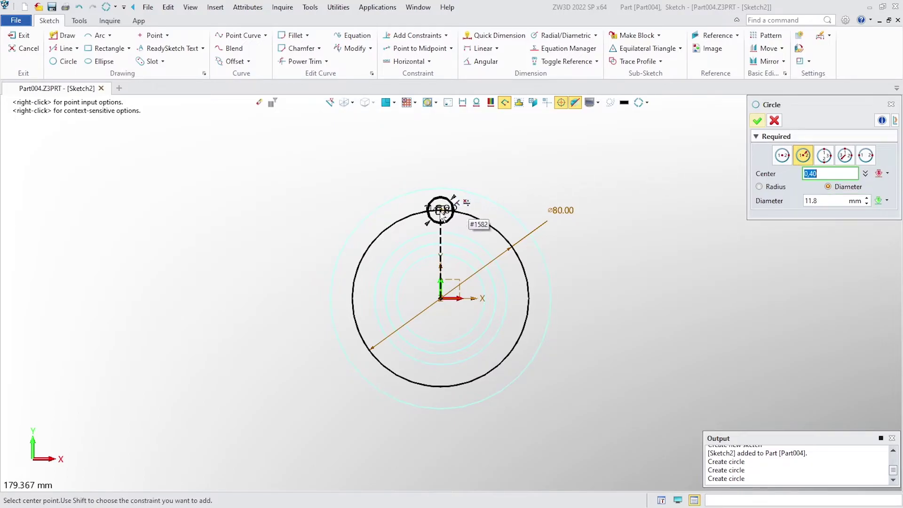
{"action": "left_click", "coordinate": [441, 212]}
{"action": "left_click", "coordinate": [757, 121]}
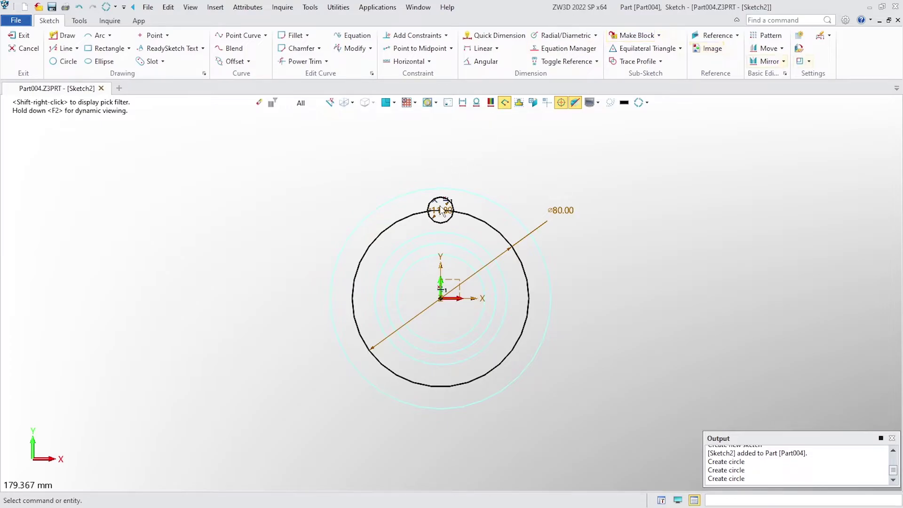
{"action": "scroll", "coordinate": [451, 207], "scroll_direction": "up", "scroll_amount": 3}
{"action": "scroll", "coordinate": [456, 207], "scroll_direction": "up", "scroll_amount": 1}
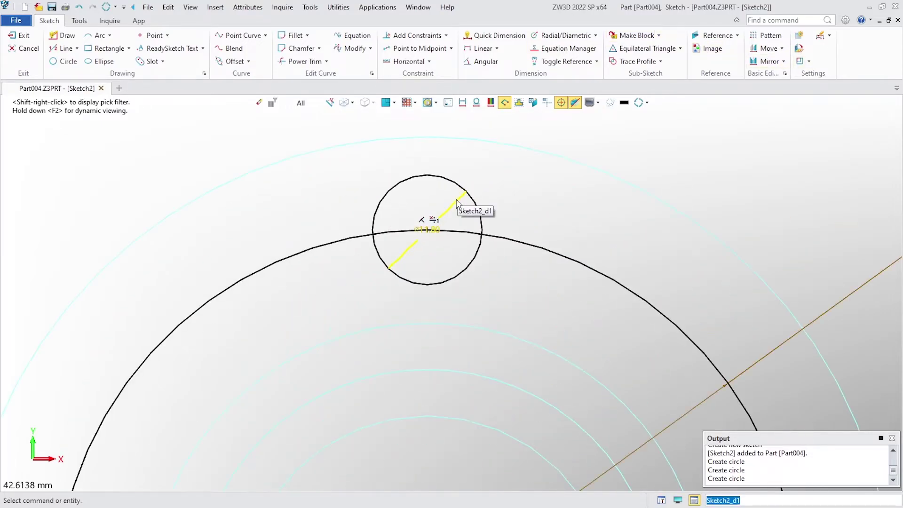
{"action": "scroll", "coordinate": [492, 185], "scroll_direction": "down", "scroll_amount": 2}
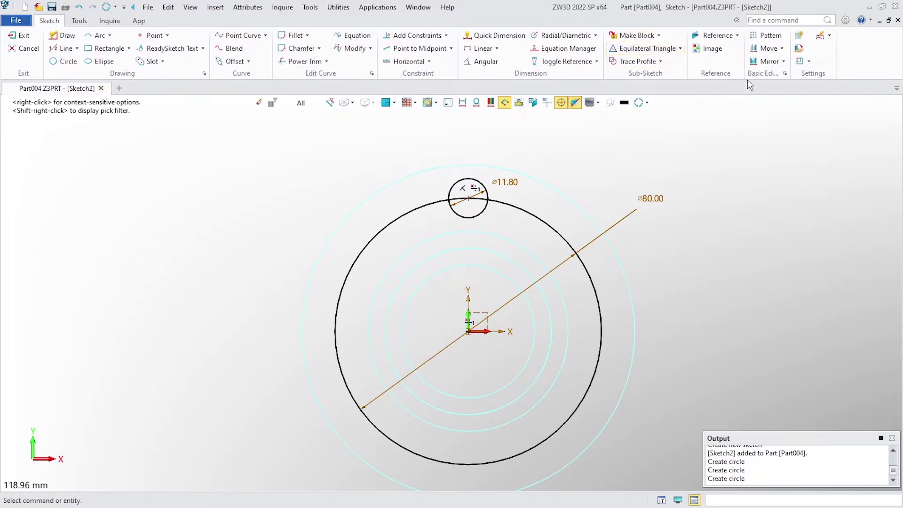
- Set up a circular pattern with the 11.8 mm circle as the base and the sketch origin as the centre
{"action": "left_click", "coordinate": [766, 36]}
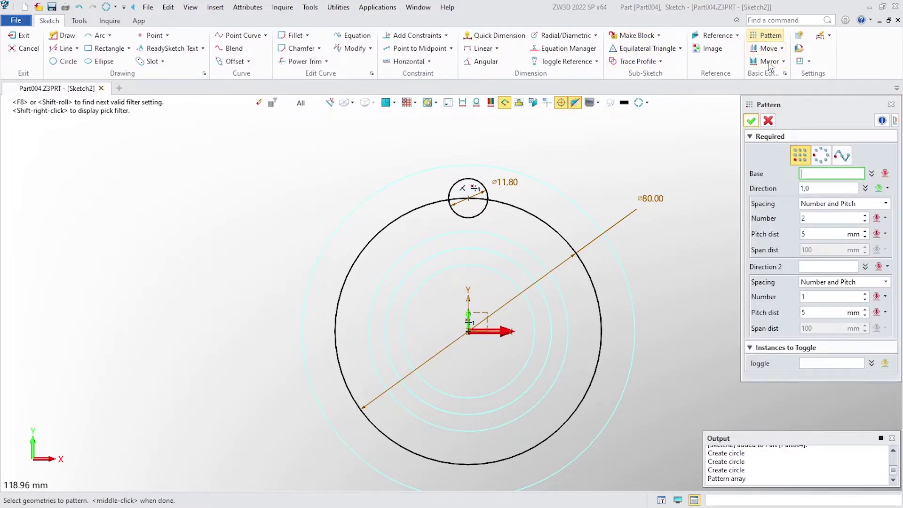
{"action": "left_click", "coordinate": [820, 155]}
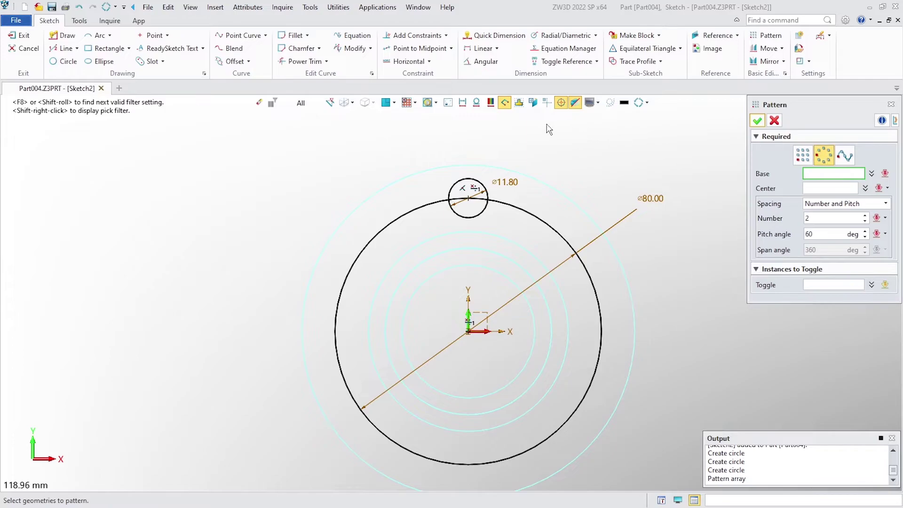
{"action": "left_click", "coordinate": [451, 185]}
{"action": "left_click", "coordinate": [815, 188]}
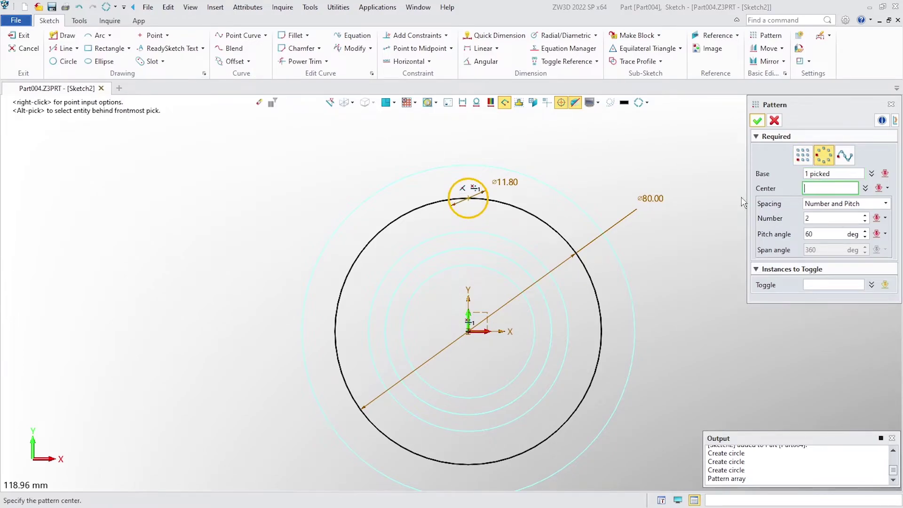
{"action": "left_click", "coordinate": [468, 331]}
- Set the pattern spacing to Number and Span with 6 instances over 360 degrees and create the pattern
{"action": "left_click", "coordinate": [840, 202]}
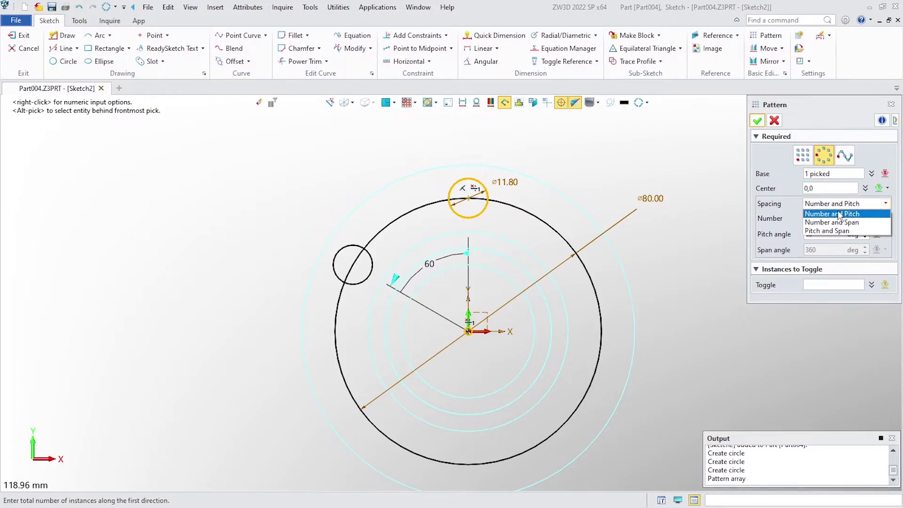
{"action": "left_click", "coordinate": [839, 222]}
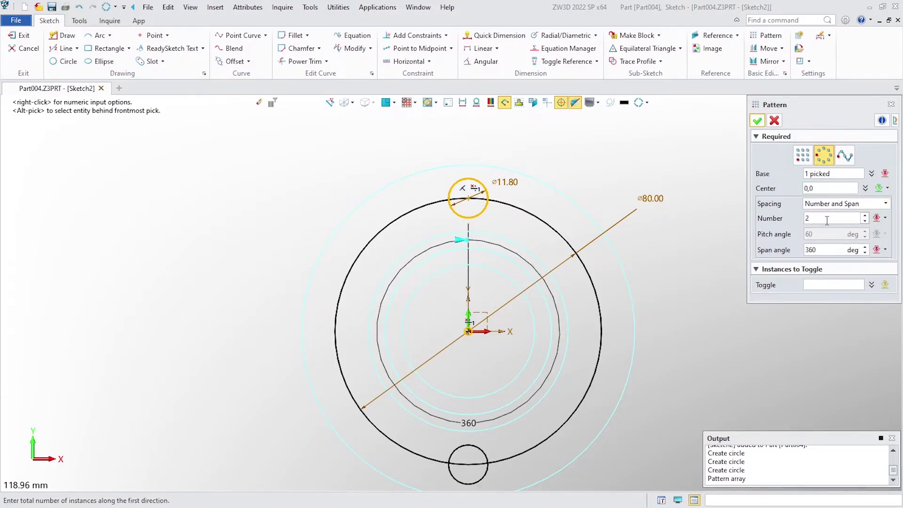
{"action": "key", "text": "BackSpace"}
{"action": "type", "text": "5"}
{"action": "key", "text": "Return"}
{"action": "type", "text": "7"}
{"action": "key", "text": "Return"}
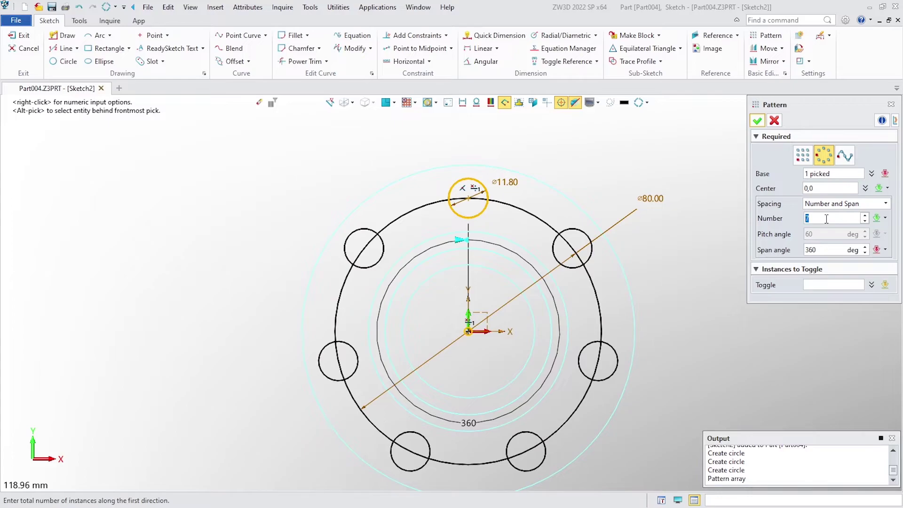
{"action": "type", "text": "6"}
{"action": "key", "text": "Return"}
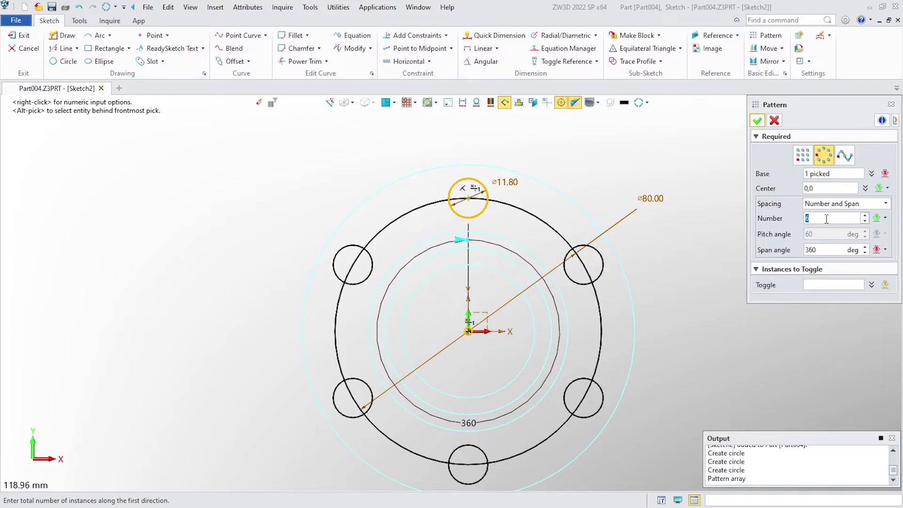
{"action": "left_click", "coordinate": [757, 120]}
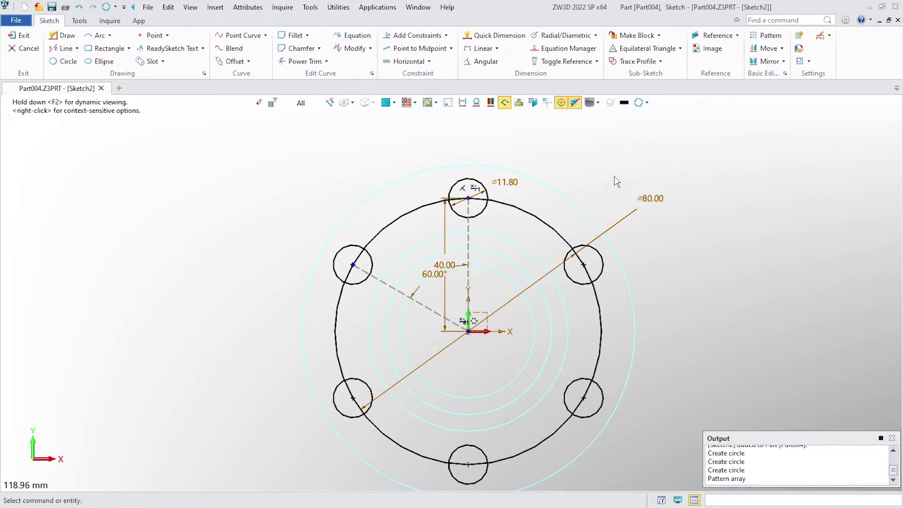
- Convert the 80 mm circle to construction geometry and exit the sketch
{"action": "right_click", "coordinate": [388, 225]}
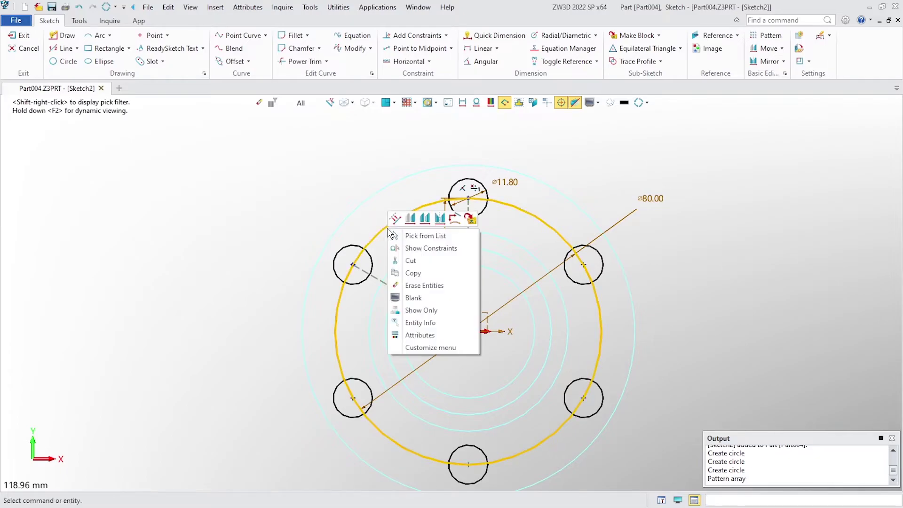
{"action": "left_click", "coordinate": [394, 218]}
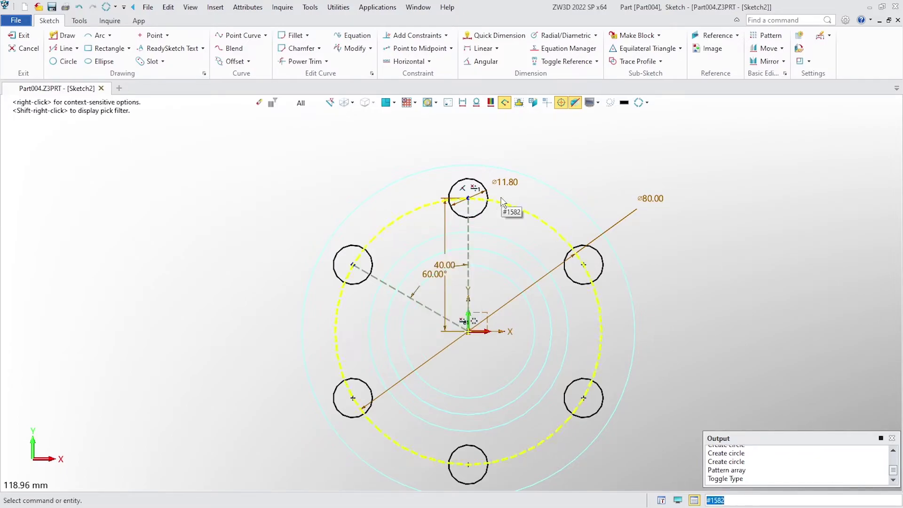
{"action": "scroll", "coordinate": [502, 202], "scroll_direction": "down", "scroll_amount": 1}
{"action": "scroll", "coordinate": [502, 202], "scroll_direction": "down", "scroll_amount": 1}
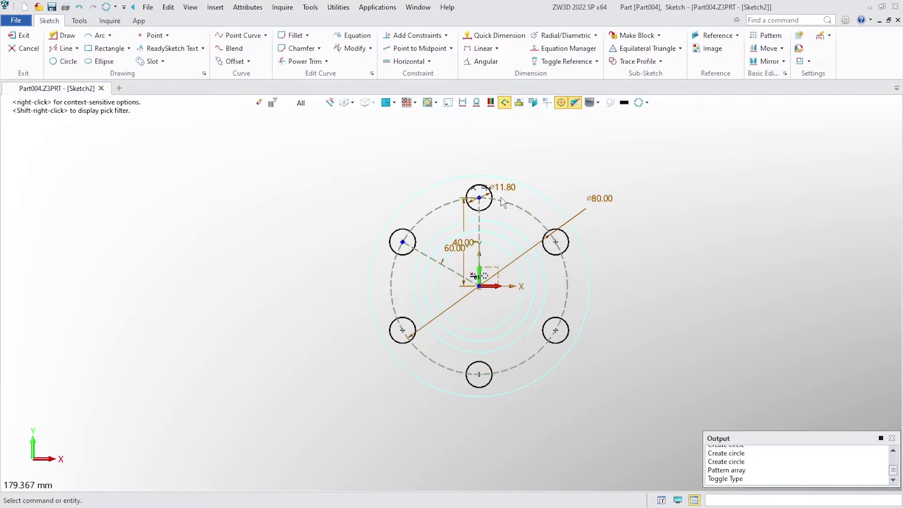
{"action": "scroll", "coordinate": [502, 203], "scroll_direction": "up", "scroll_amount": 1}
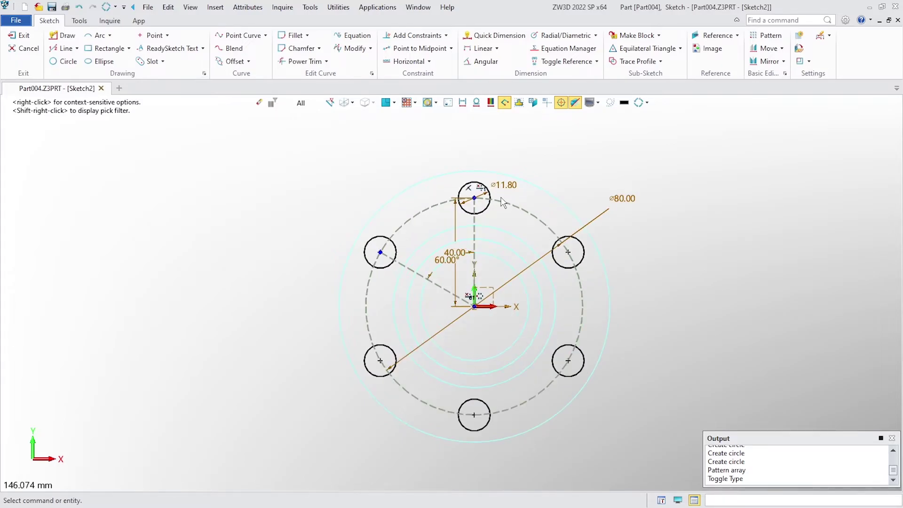
{"action": "right_click", "coordinate": [698, 162]}
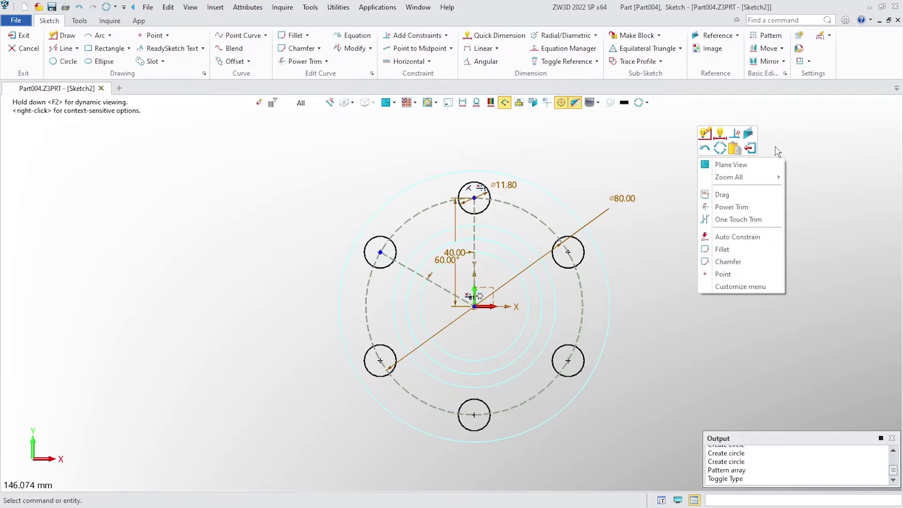
{"action": "left_click", "coordinate": [751, 149]}
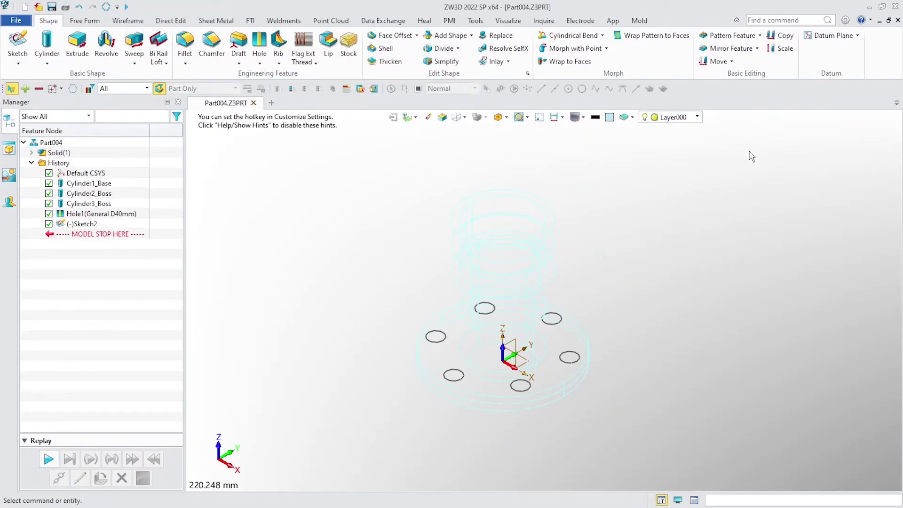
- Extrude the six-circle sketch as a one-sided, Through All cut in the reversed direction to remove the bolt holes from the flange
{"action": "left_click", "coordinate": [84, 224]}
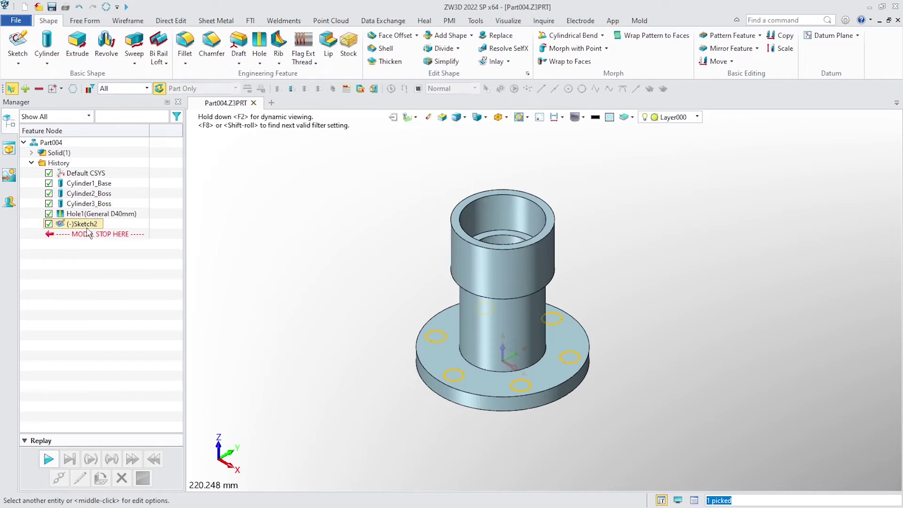
{"action": "left_click", "coordinate": [77, 46]}
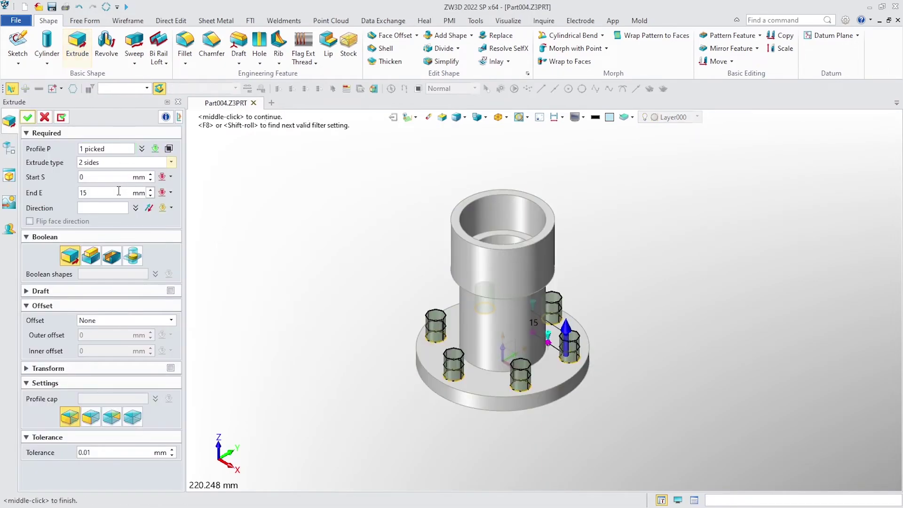
{"action": "left_click", "coordinate": [125, 163]}
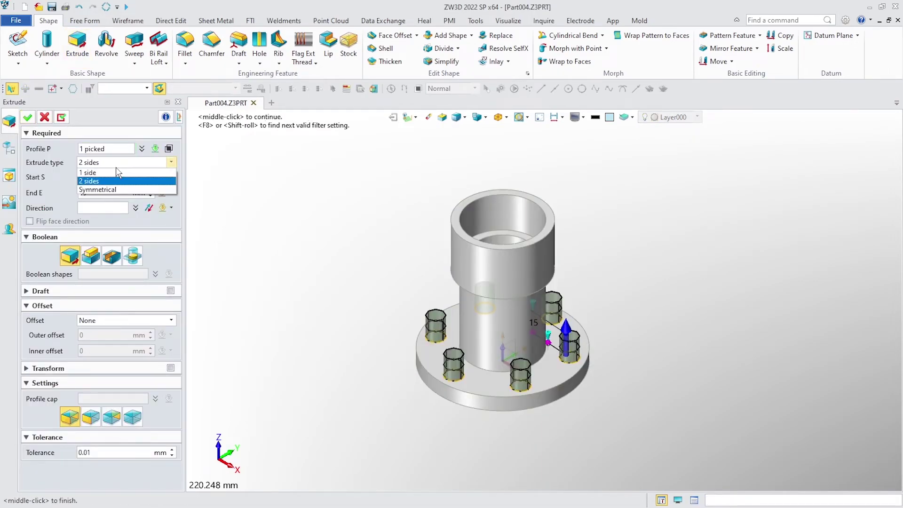
{"action": "left_click", "coordinate": [116, 175]}
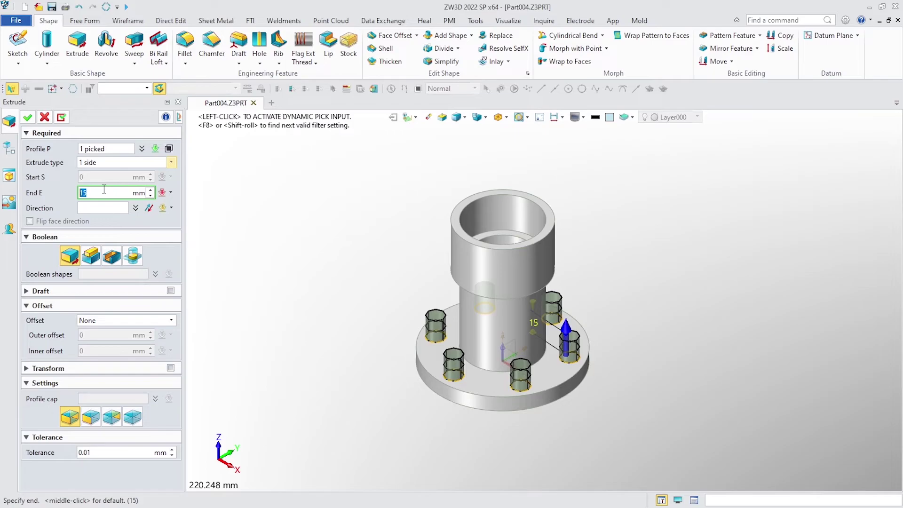
{"action": "left_click", "coordinate": [111, 256]}
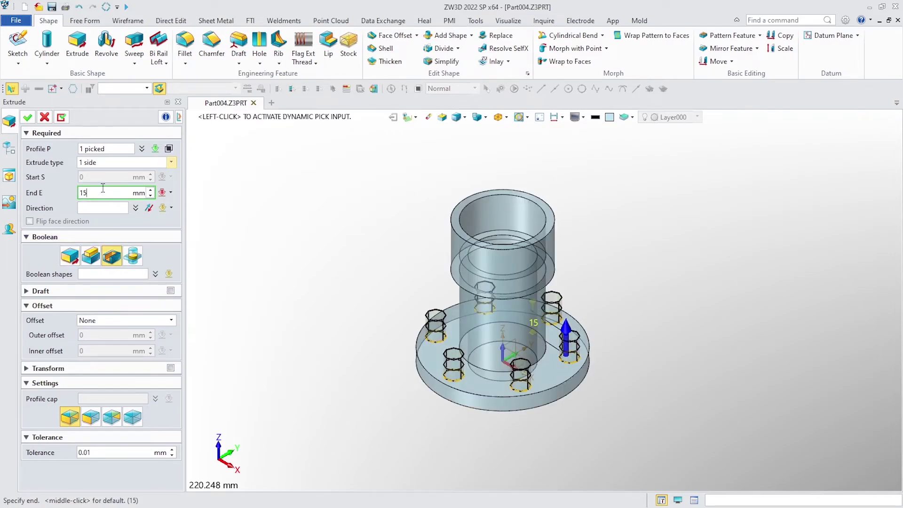
{"action": "right_click", "coordinate": [248, 201]}
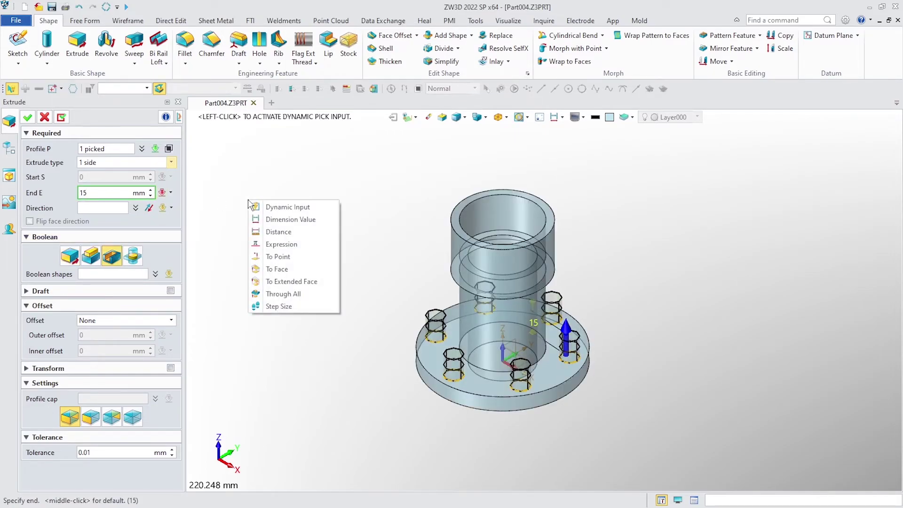
{"action": "left_click", "coordinate": [282, 294]}
{"action": "left_click", "coordinate": [148, 208]}
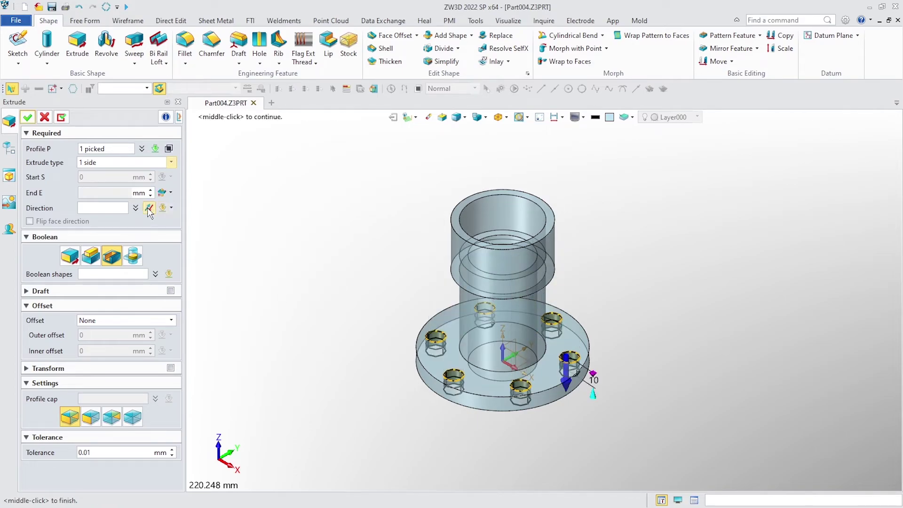
{"action": "left_click", "coordinate": [26, 118]}
- Hide the feature Manager so that the model view takes up the full window width
{"action": "middle_click_drag", "start_coordinate": [631, 251], "coordinate": [612, 290]}
{"action": "middle_click_drag", "start_coordinate": [655, 278], "coordinate": [596, 259]}
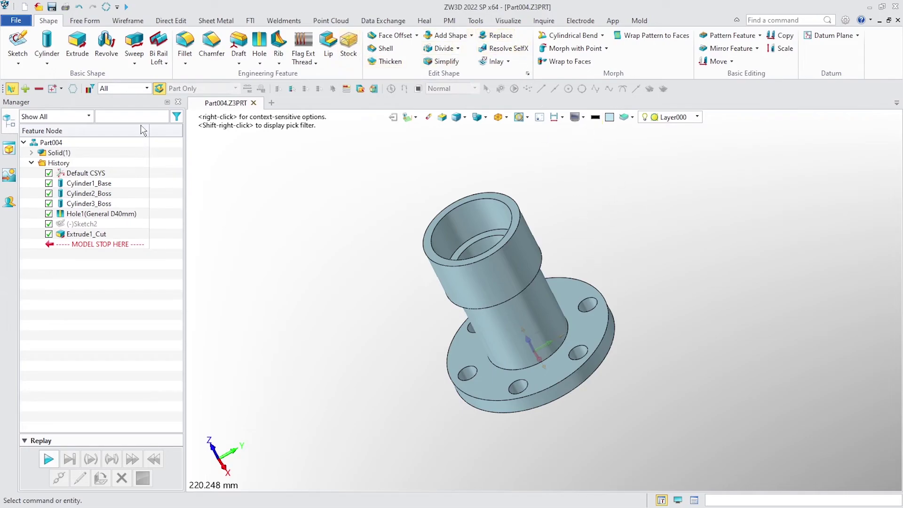
{"action": "left_click", "coordinate": [177, 102]}
{"action": "mouse_move", "coordinate": [657, 278]}
{"action": "middle_mouse_down"}
{"action": "mouse_move", "coordinate": [657, 318]}
{"action": "mouse_move", "coordinate": [684, 311]}
{"action": "mouse_move", "coordinate": [657, 278]}
{"action": "middle_mouse_up"}
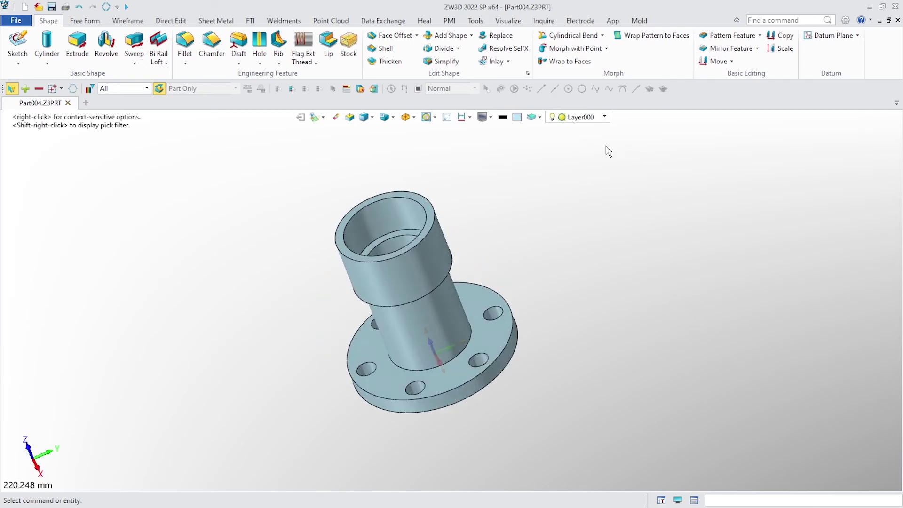
- Apply the Titanium texture to all 16 faces of the part
{"action": "left_click", "coordinate": [517, 21]}
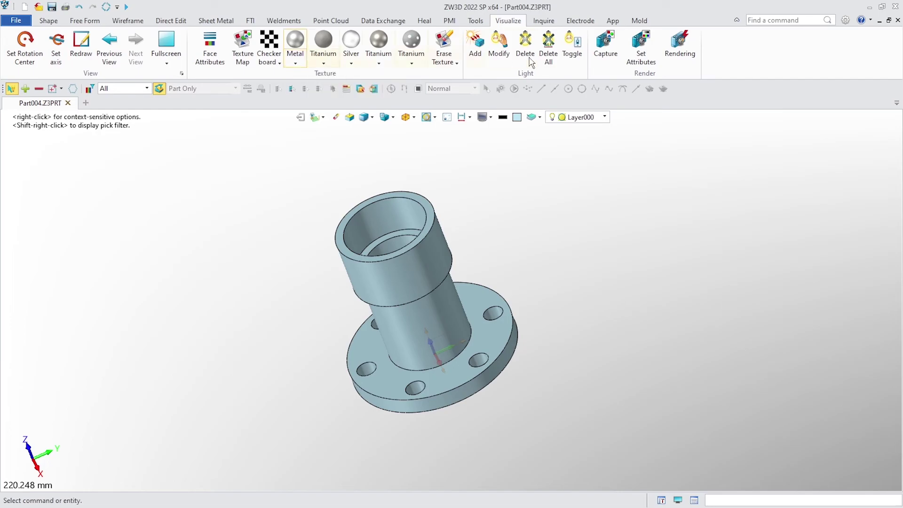
{"action": "left_click", "coordinate": [412, 62]}
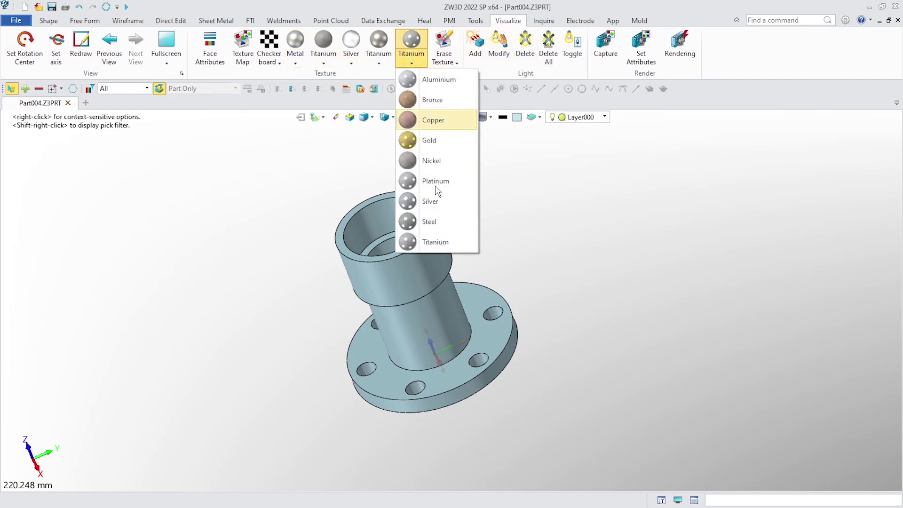
{"action": "left_click", "coordinate": [434, 241]}
{"action": "left_click_drag", "start_coordinate": [589, 157], "coordinate": [197, 473]}
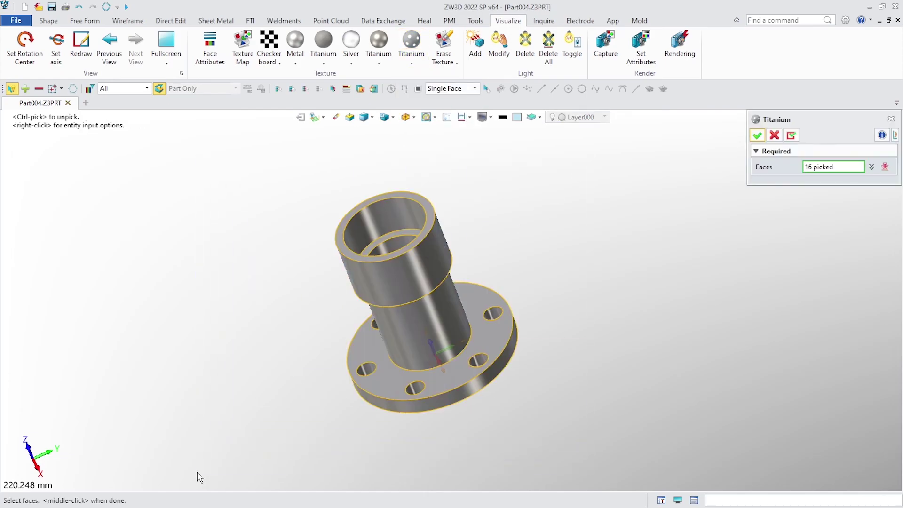
{"action": "left_click", "coordinate": [757, 136]}
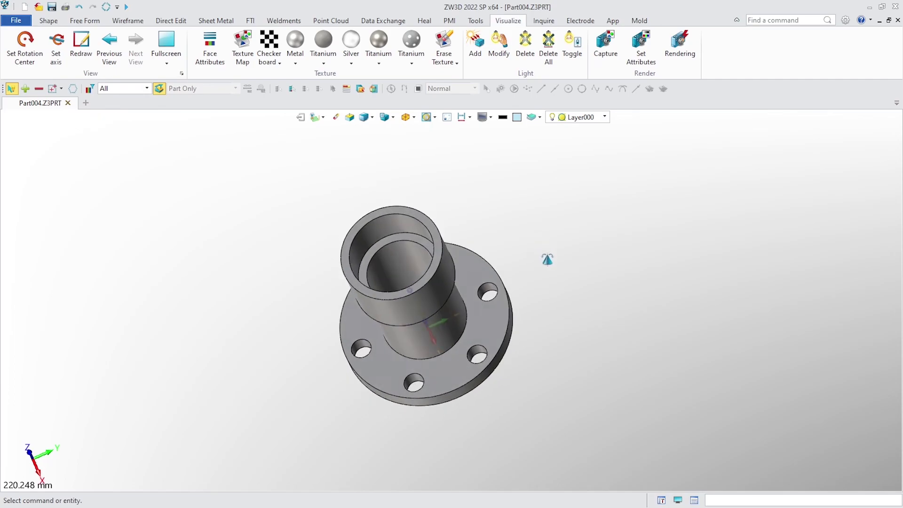